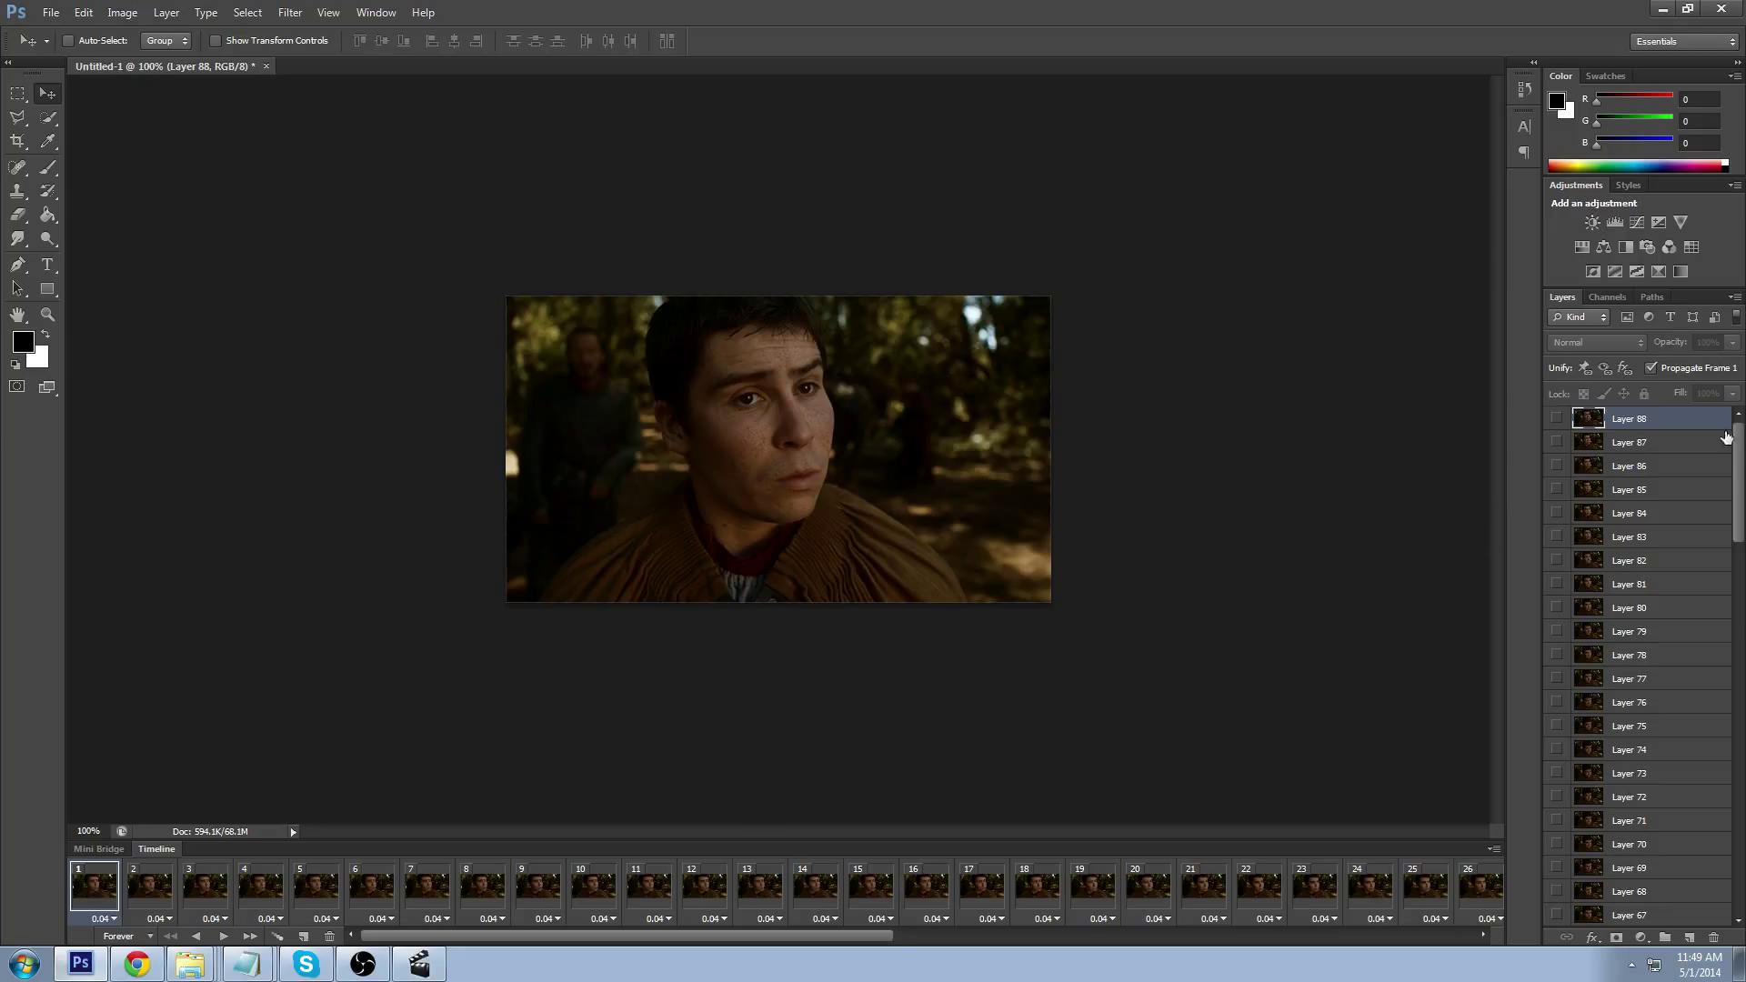
Step: Add a white bold Oswald 48 pt 'MY LADY' caption as a new text layer near the image's bottom
{"action": "left_click_drag", "start_coordinate": [1739, 455], "coordinate": [1735, 864]}
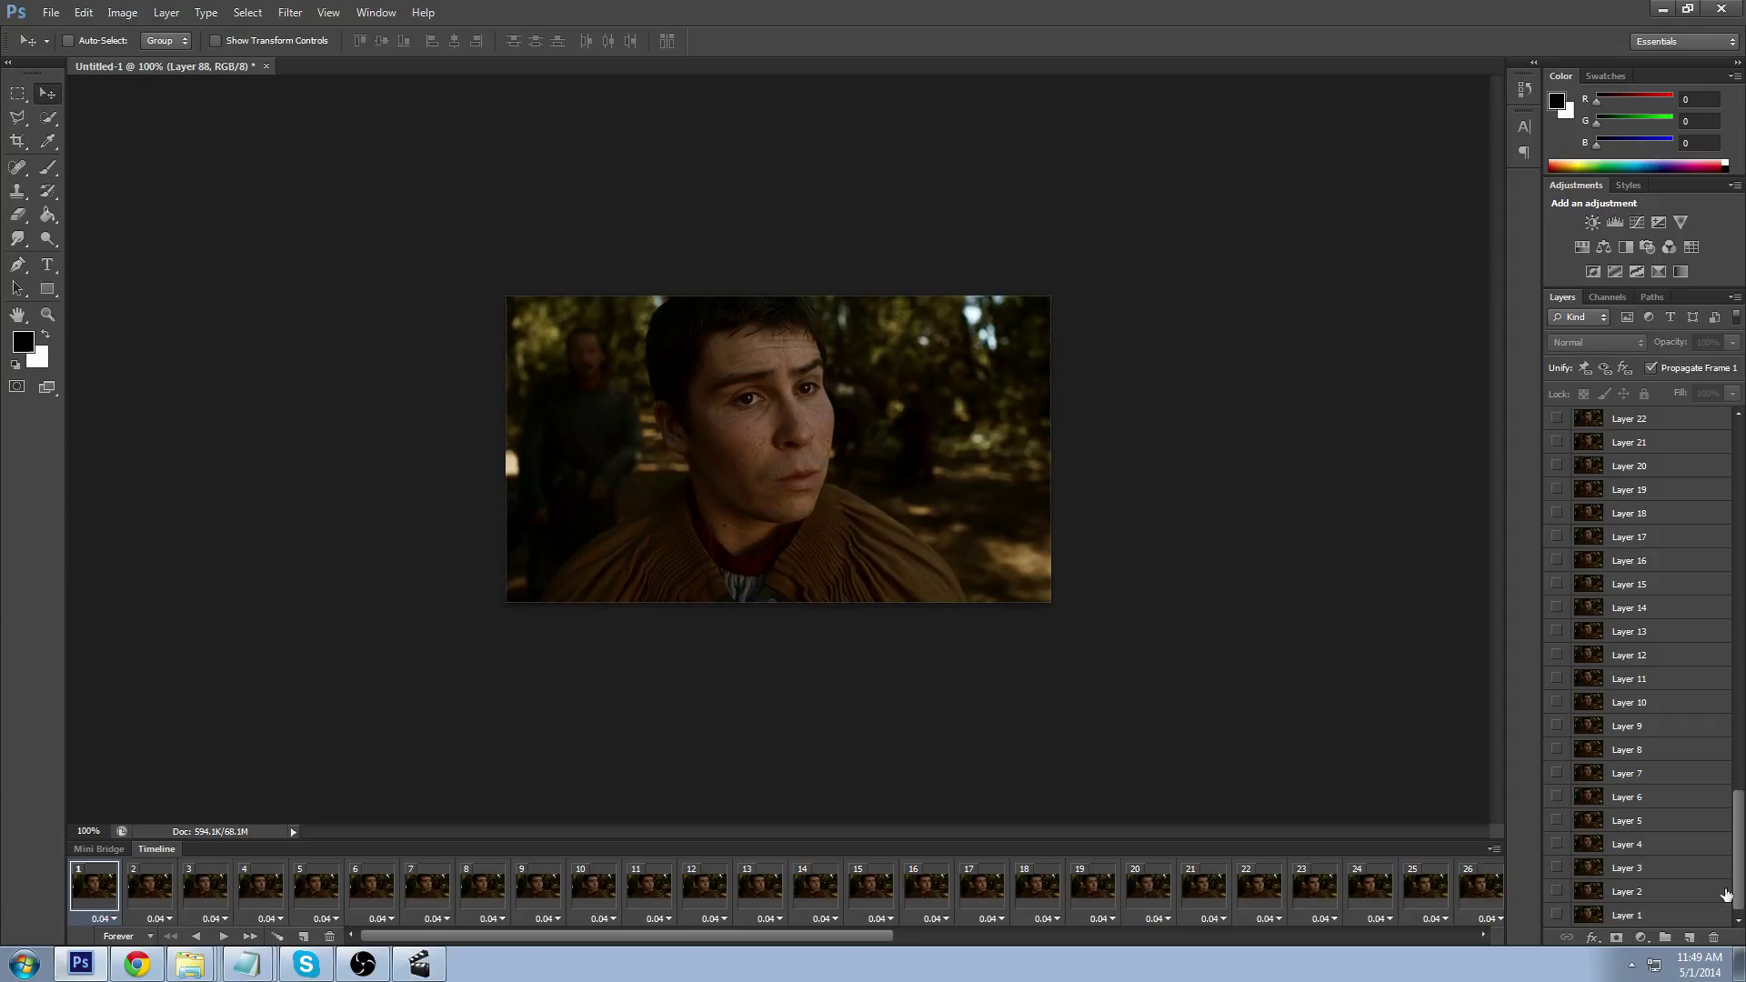
{"action": "left_click_drag", "start_coordinate": [1739, 894], "coordinate": [1736, 486]}
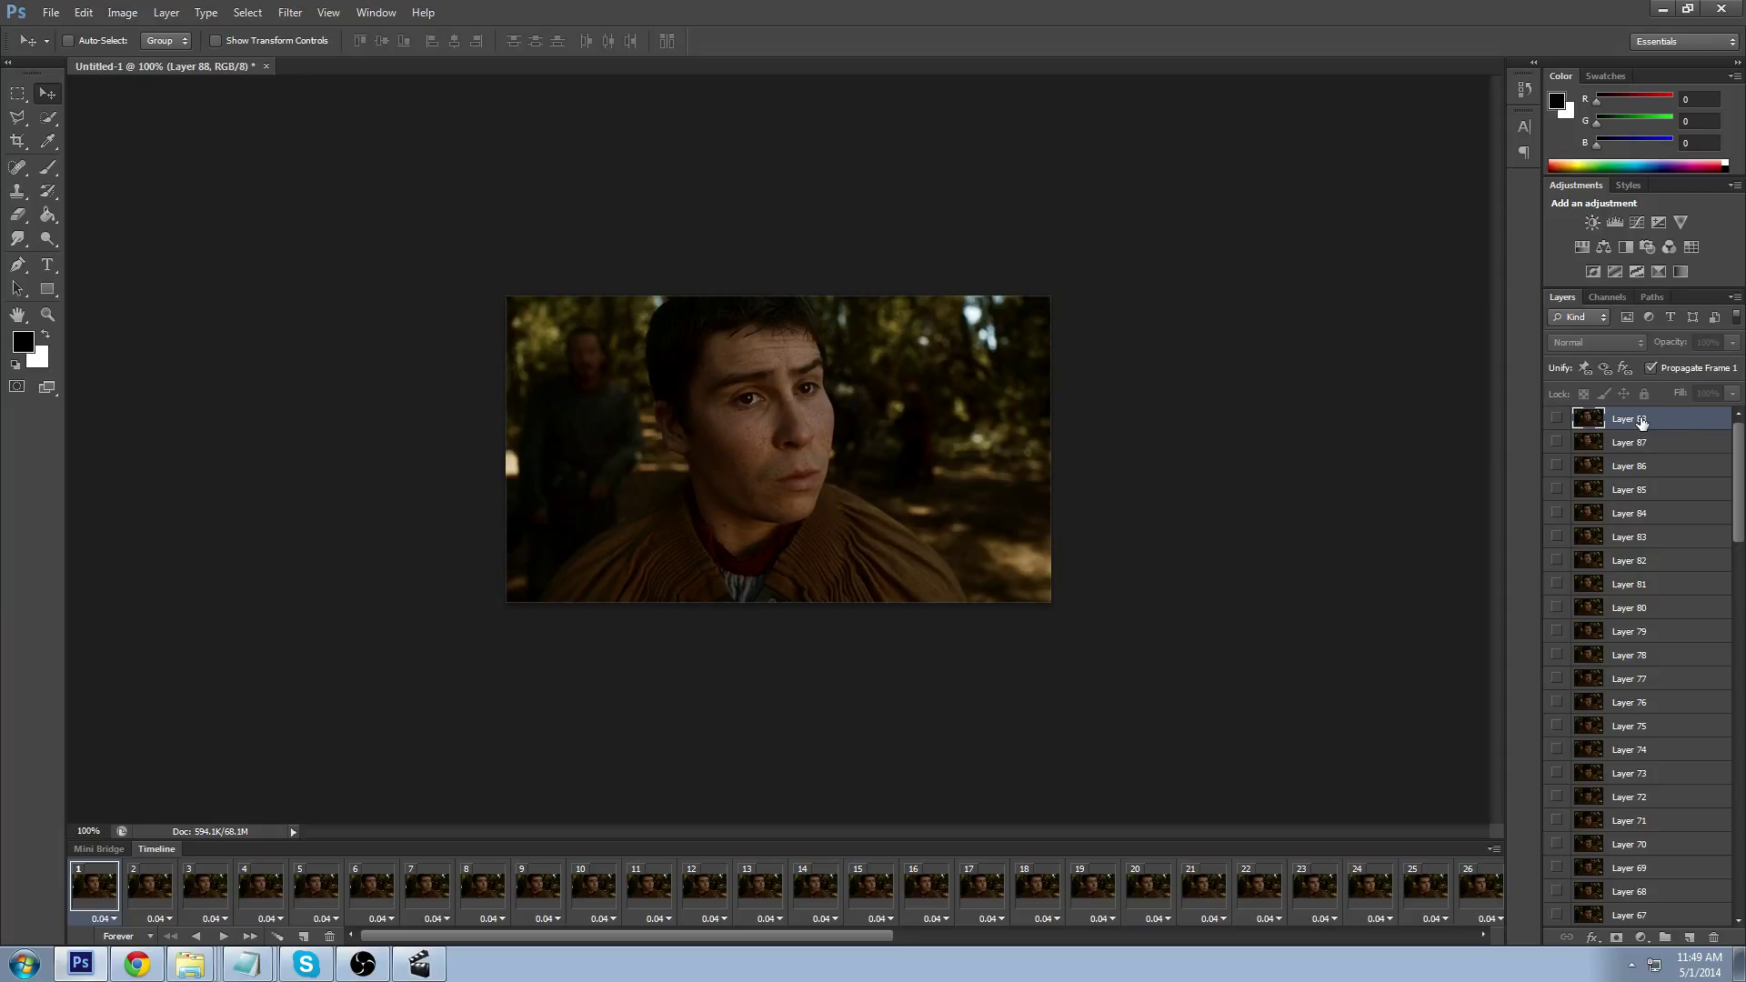
{"action": "left_click", "coordinate": [49, 266]}
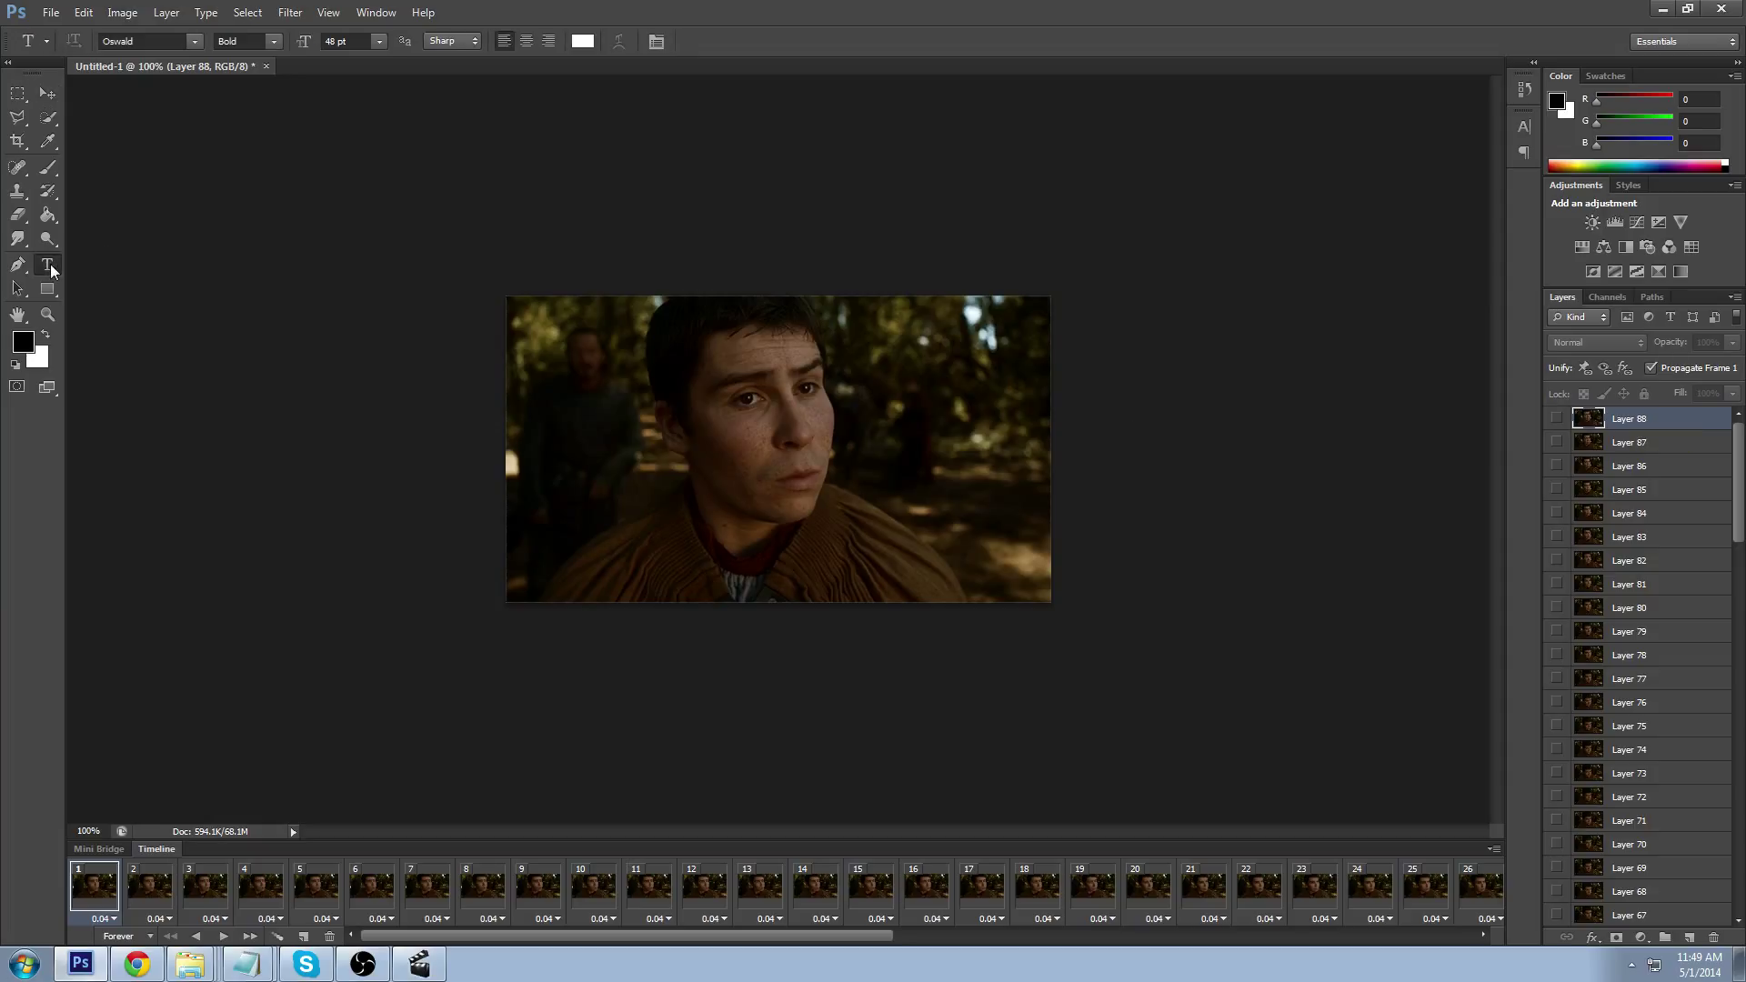
{"action": "left_click", "coordinate": [716, 581]}
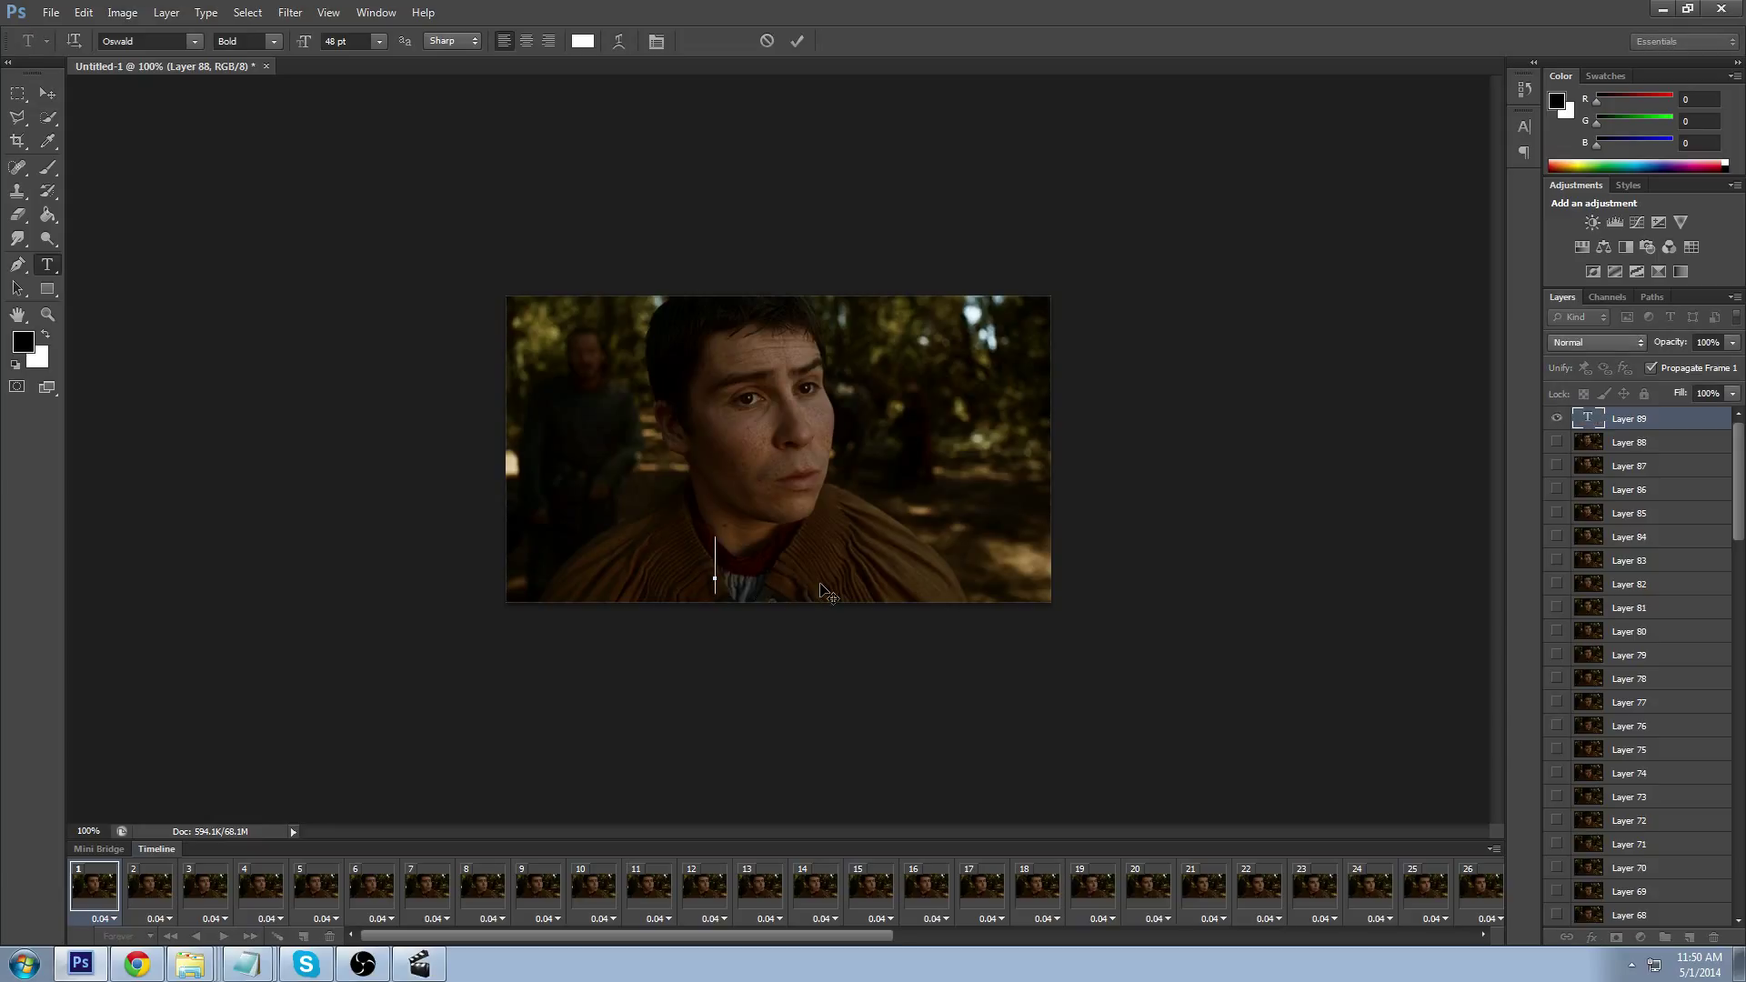
{"action": "type", "text": "MY LADY"}
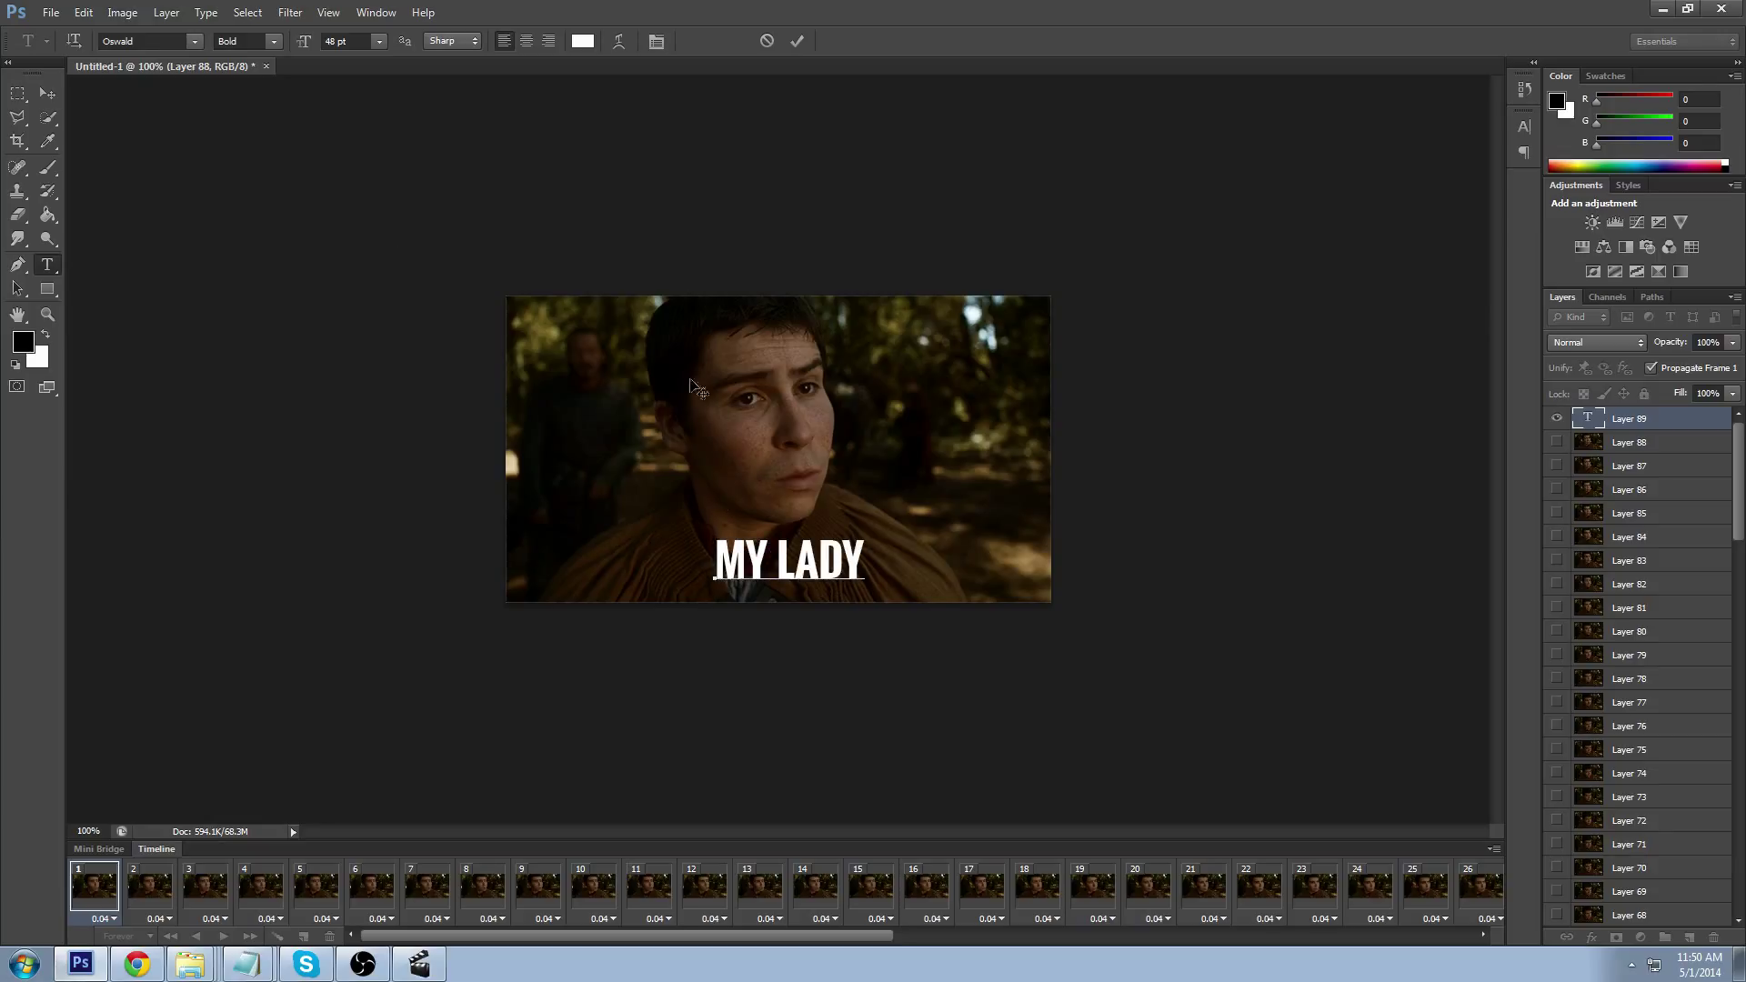
{"action": "left_click", "coordinate": [48, 93]}
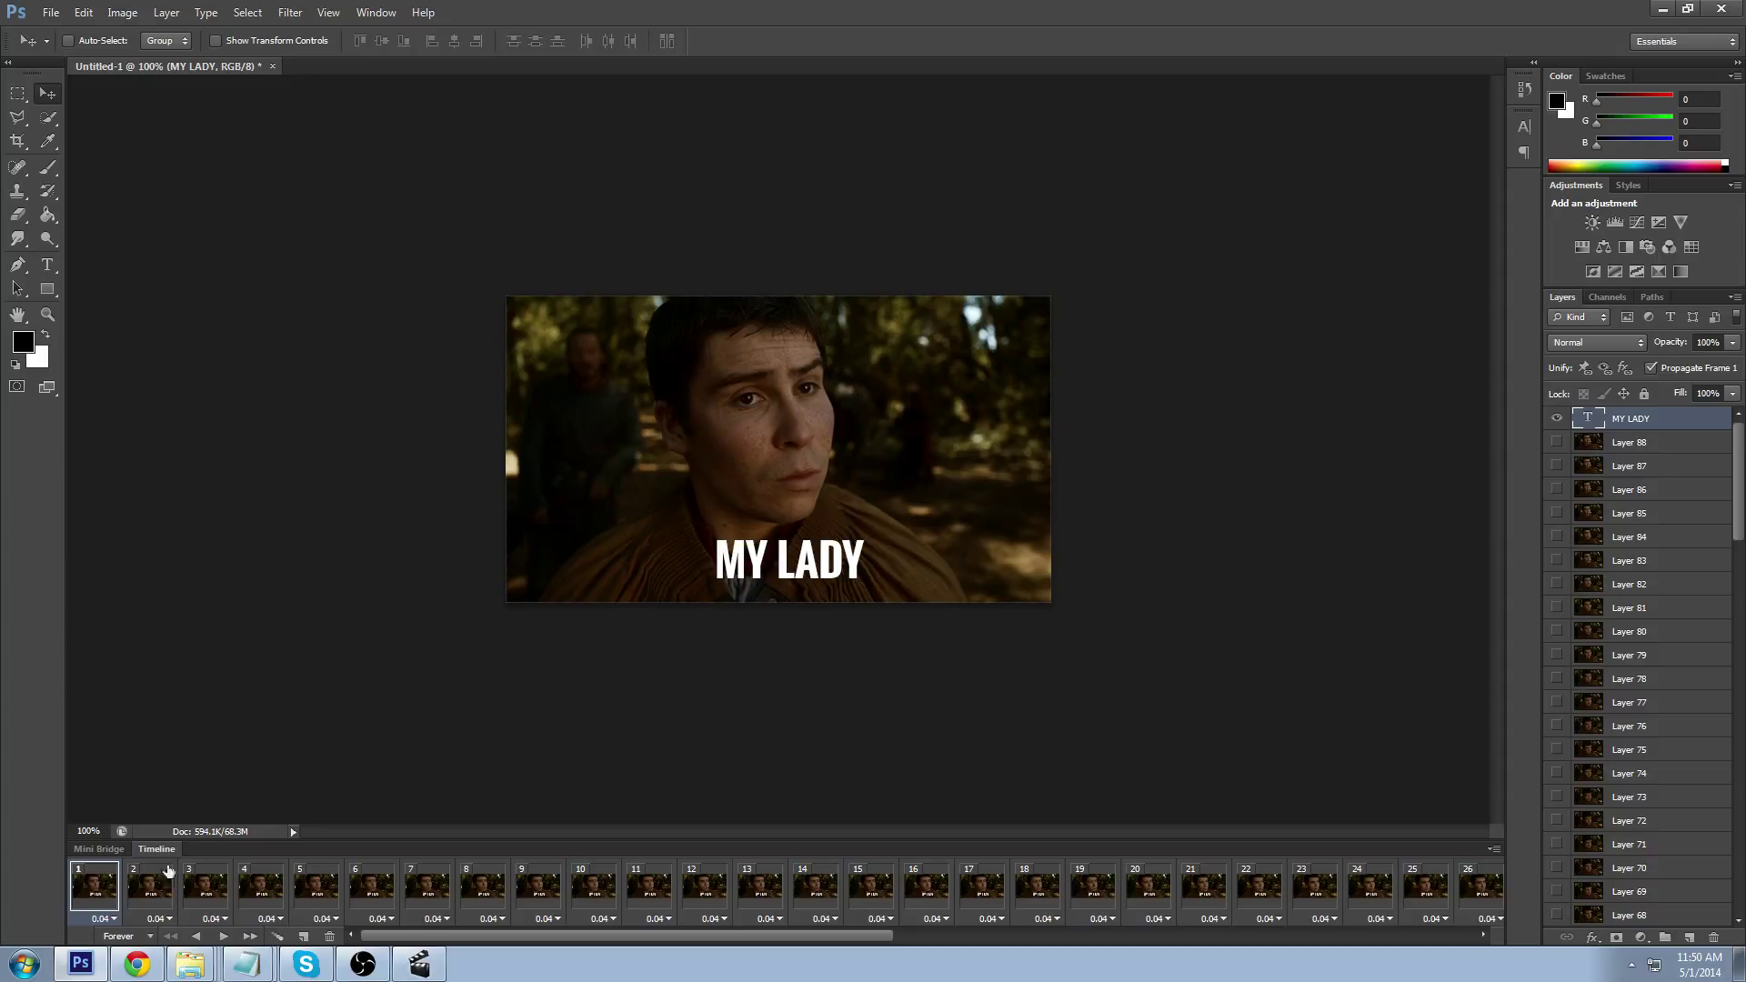
Step: Shift the 'MY LADY' caption slightly lower and to the right, centred near the bottom edge
{"action": "left_click_drag", "start_coordinate": [776, 570], "coordinate": [776, 582]}
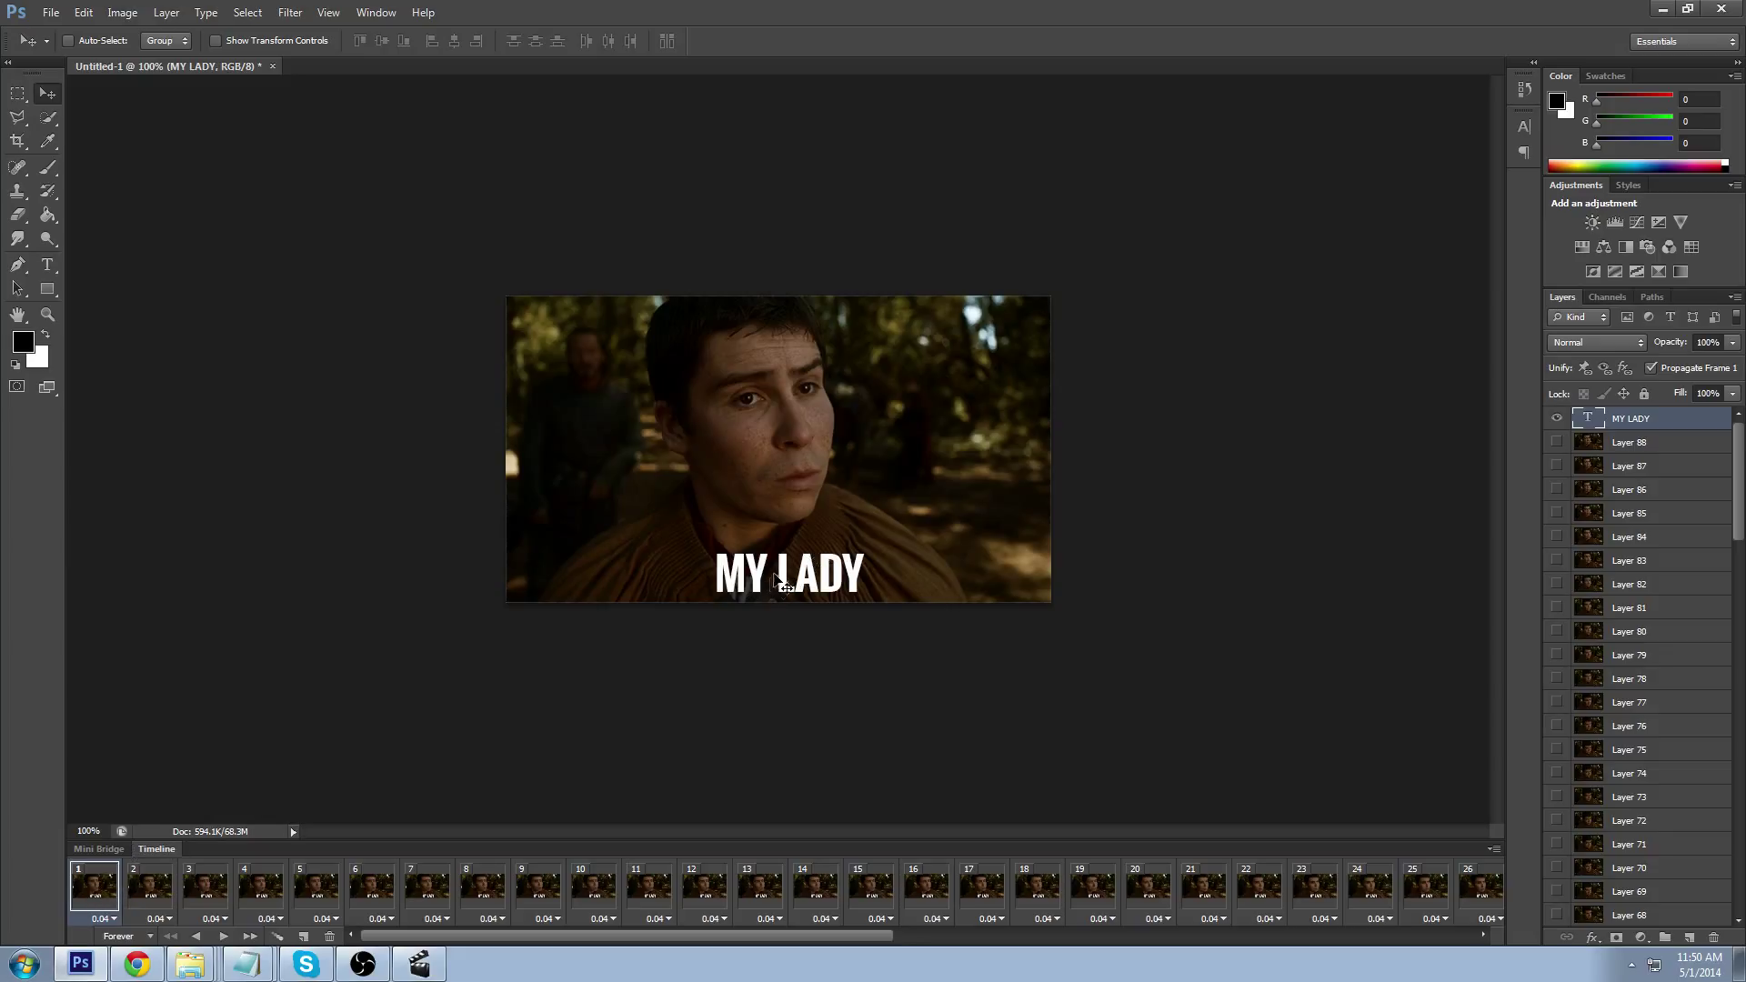
{"action": "key", "text": "Right"}
{"action": "key", "text": "Right"}
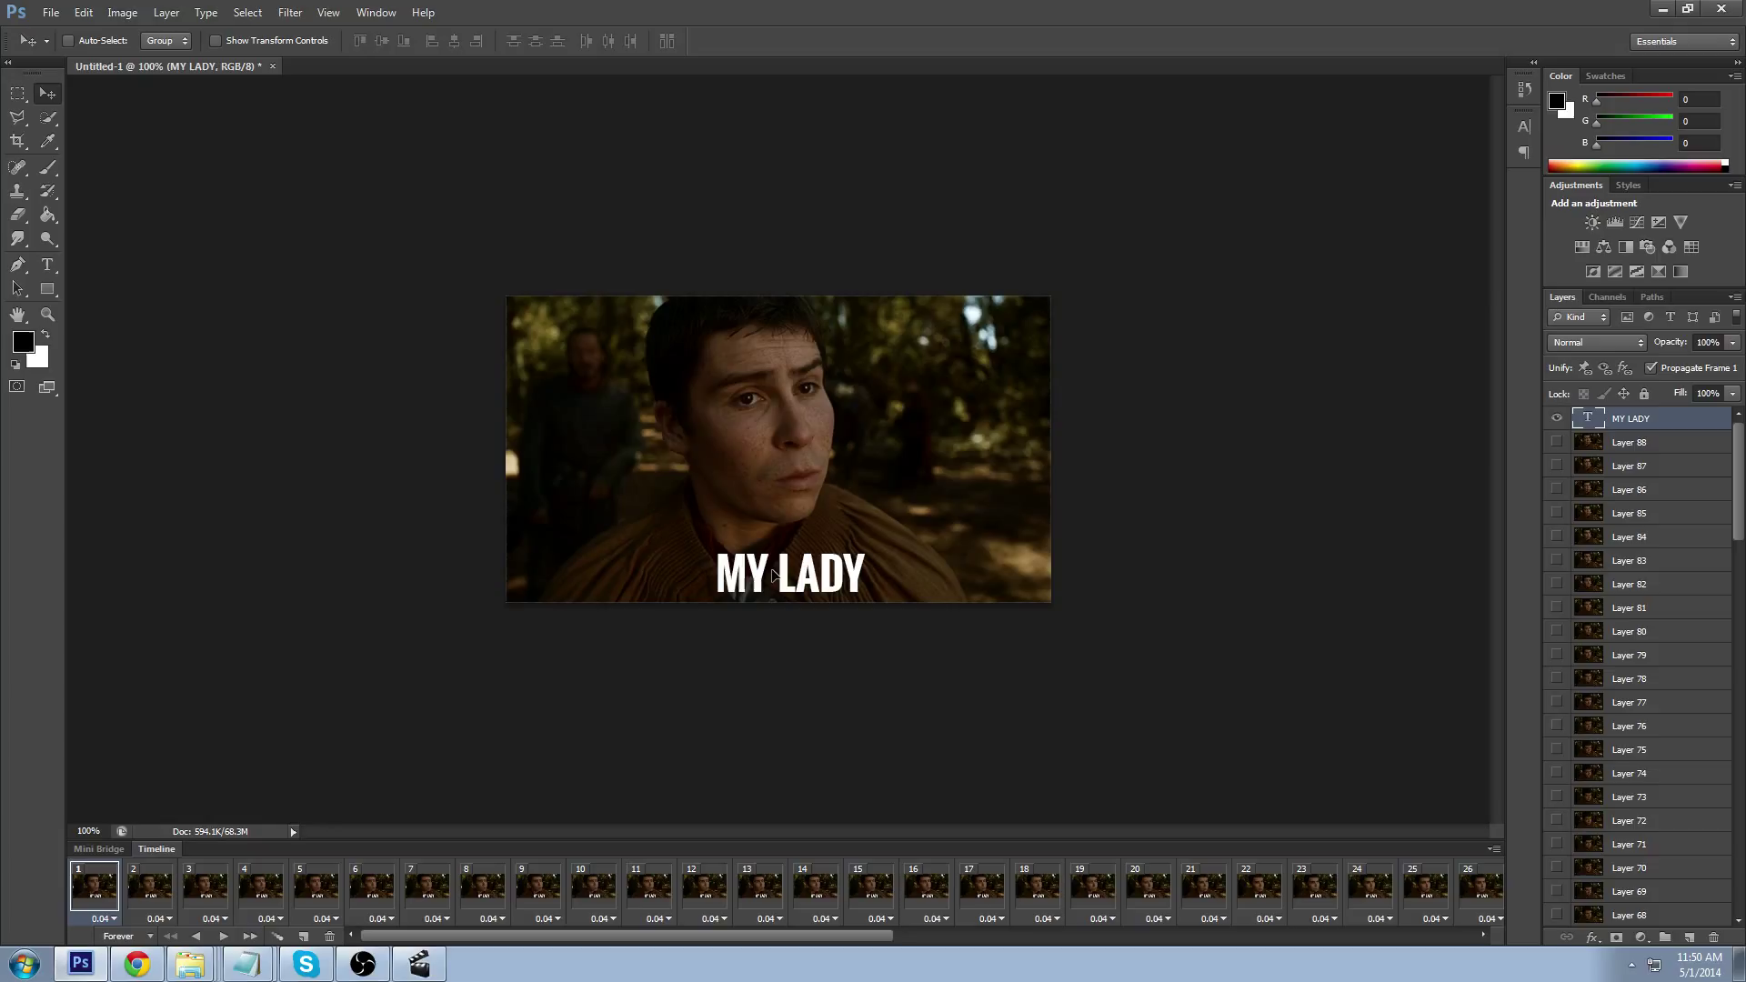
{"action": "left_click_drag", "start_coordinate": [773, 576], "coordinate": [777, 580]}
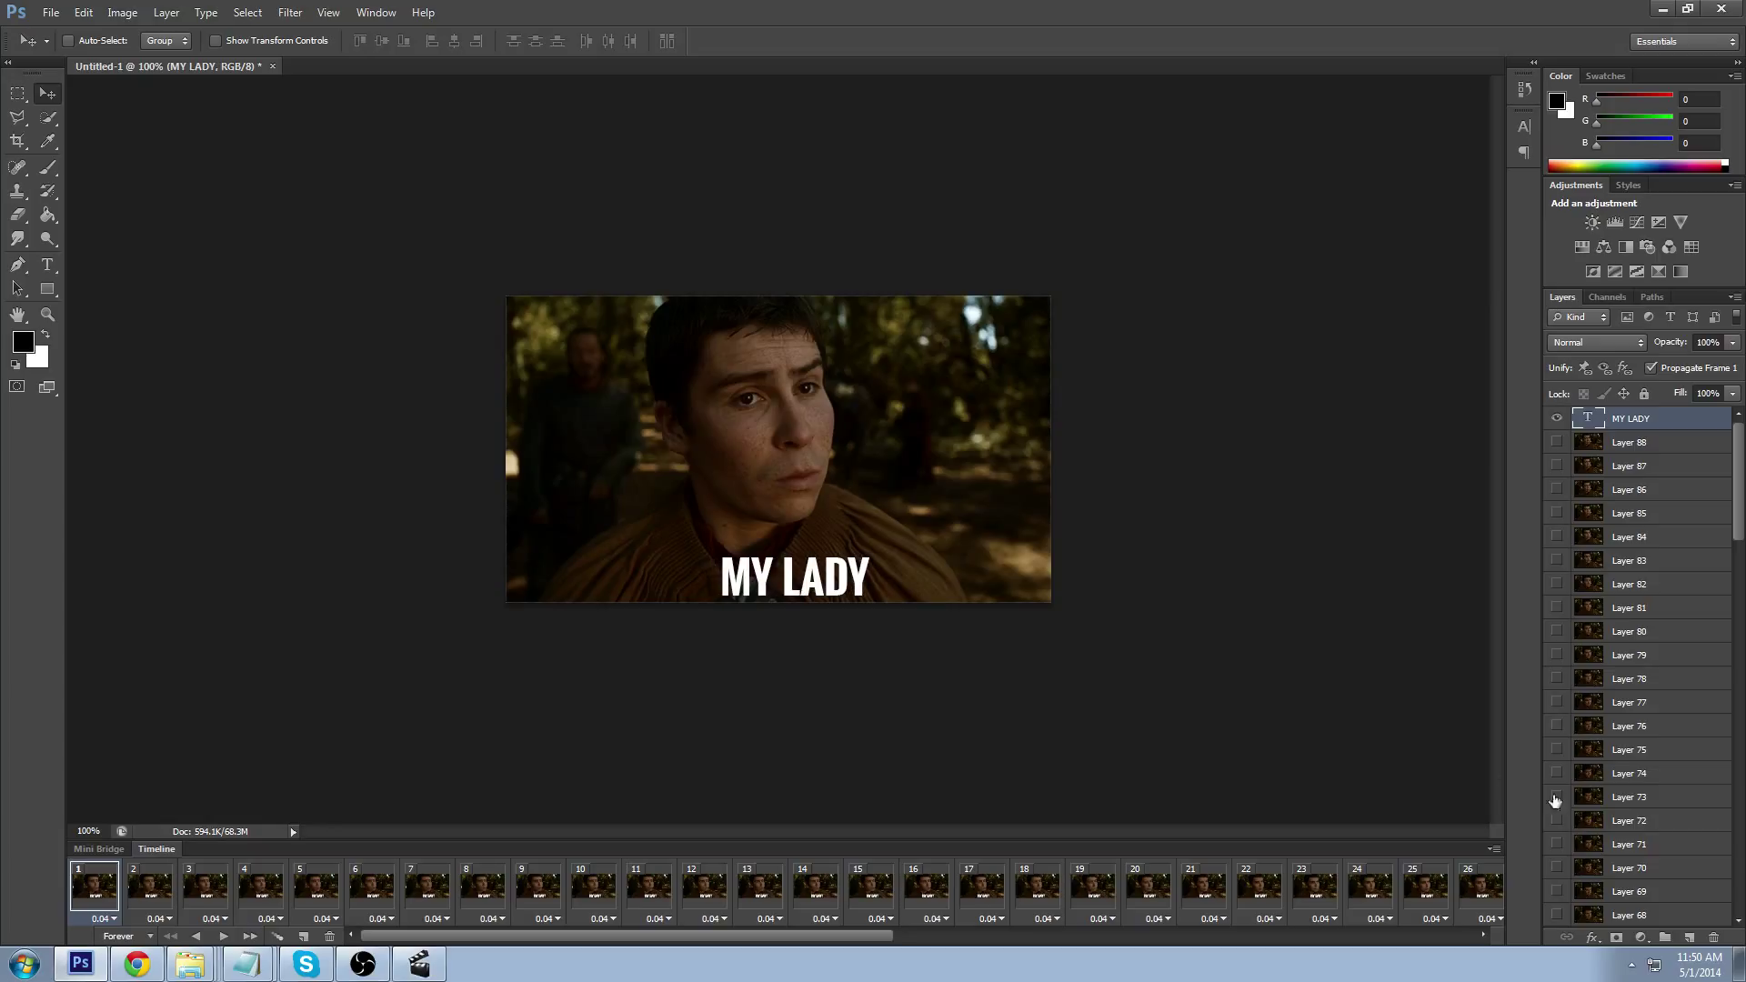
Step: Give the caption layer a 2 px Stroke layer effect
{"action": "left_click", "coordinate": [1587, 936]}
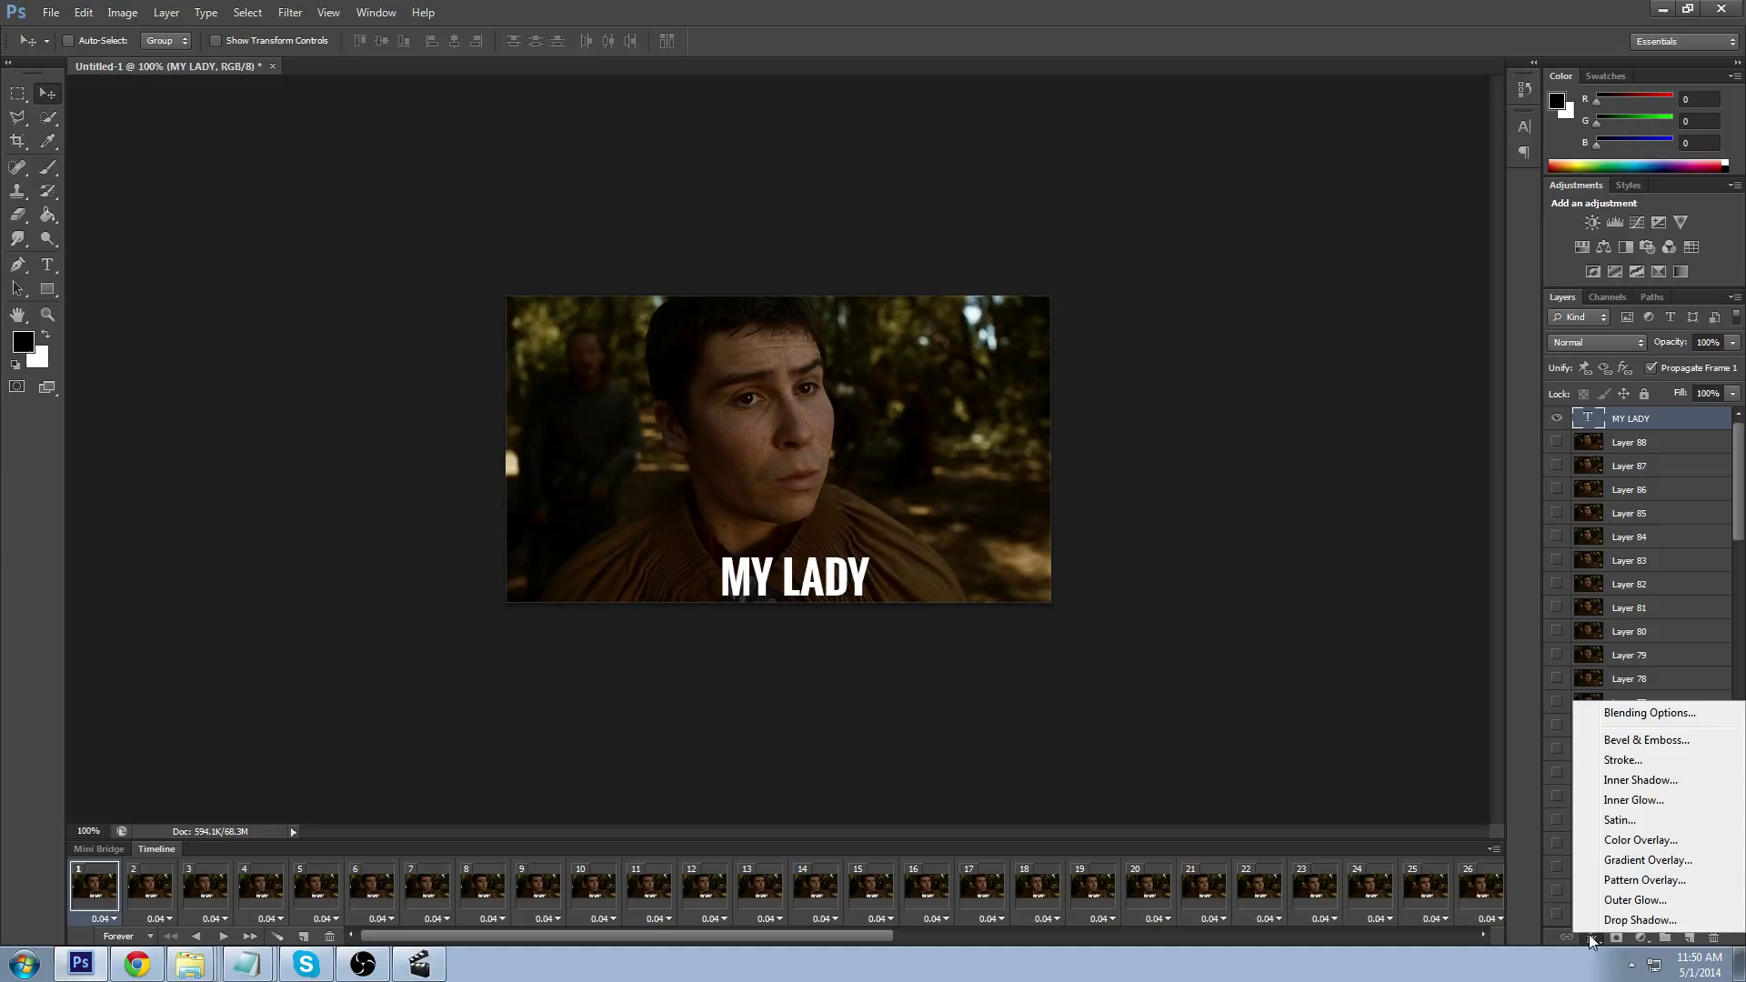
{"action": "left_click", "coordinate": [1622, 761]}
{"action": "type", "text": "2"}
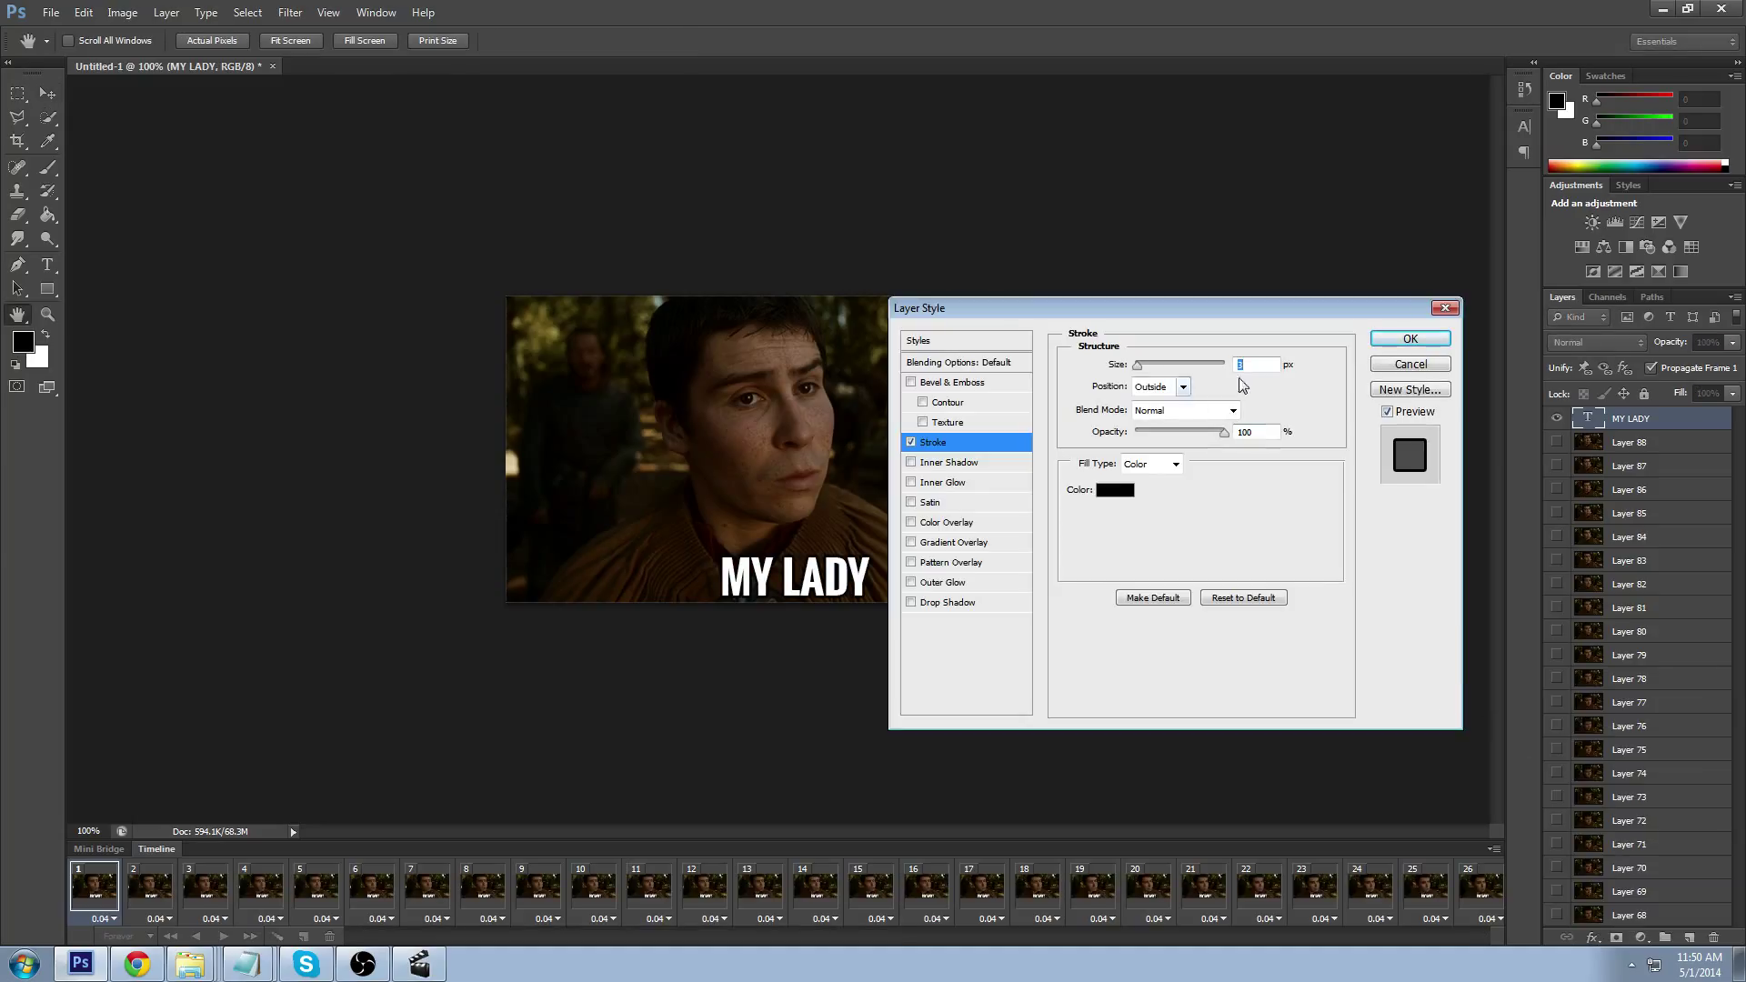
{"action": "left_click", "coordinate": [1410, 339]}
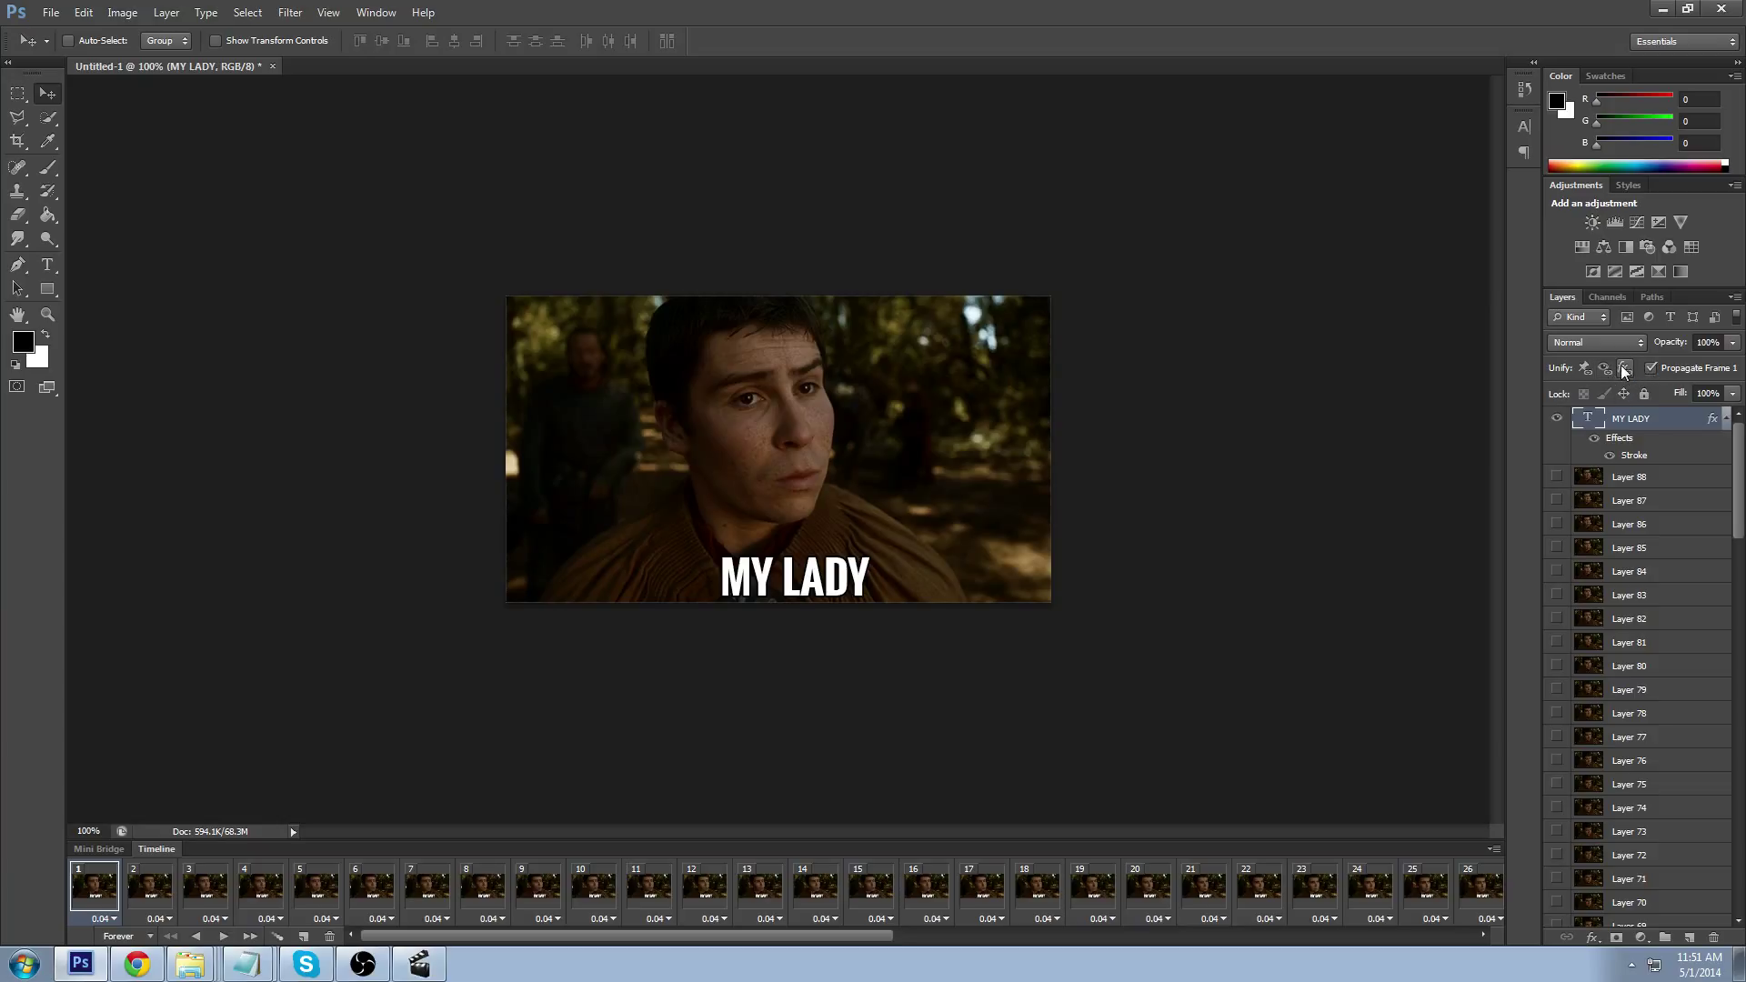
Step: Unify and match the caption's stroke style across all frames, checking frames 2, 4 and 17
{"action": "left_click", "coordinate": [1626, 368]}
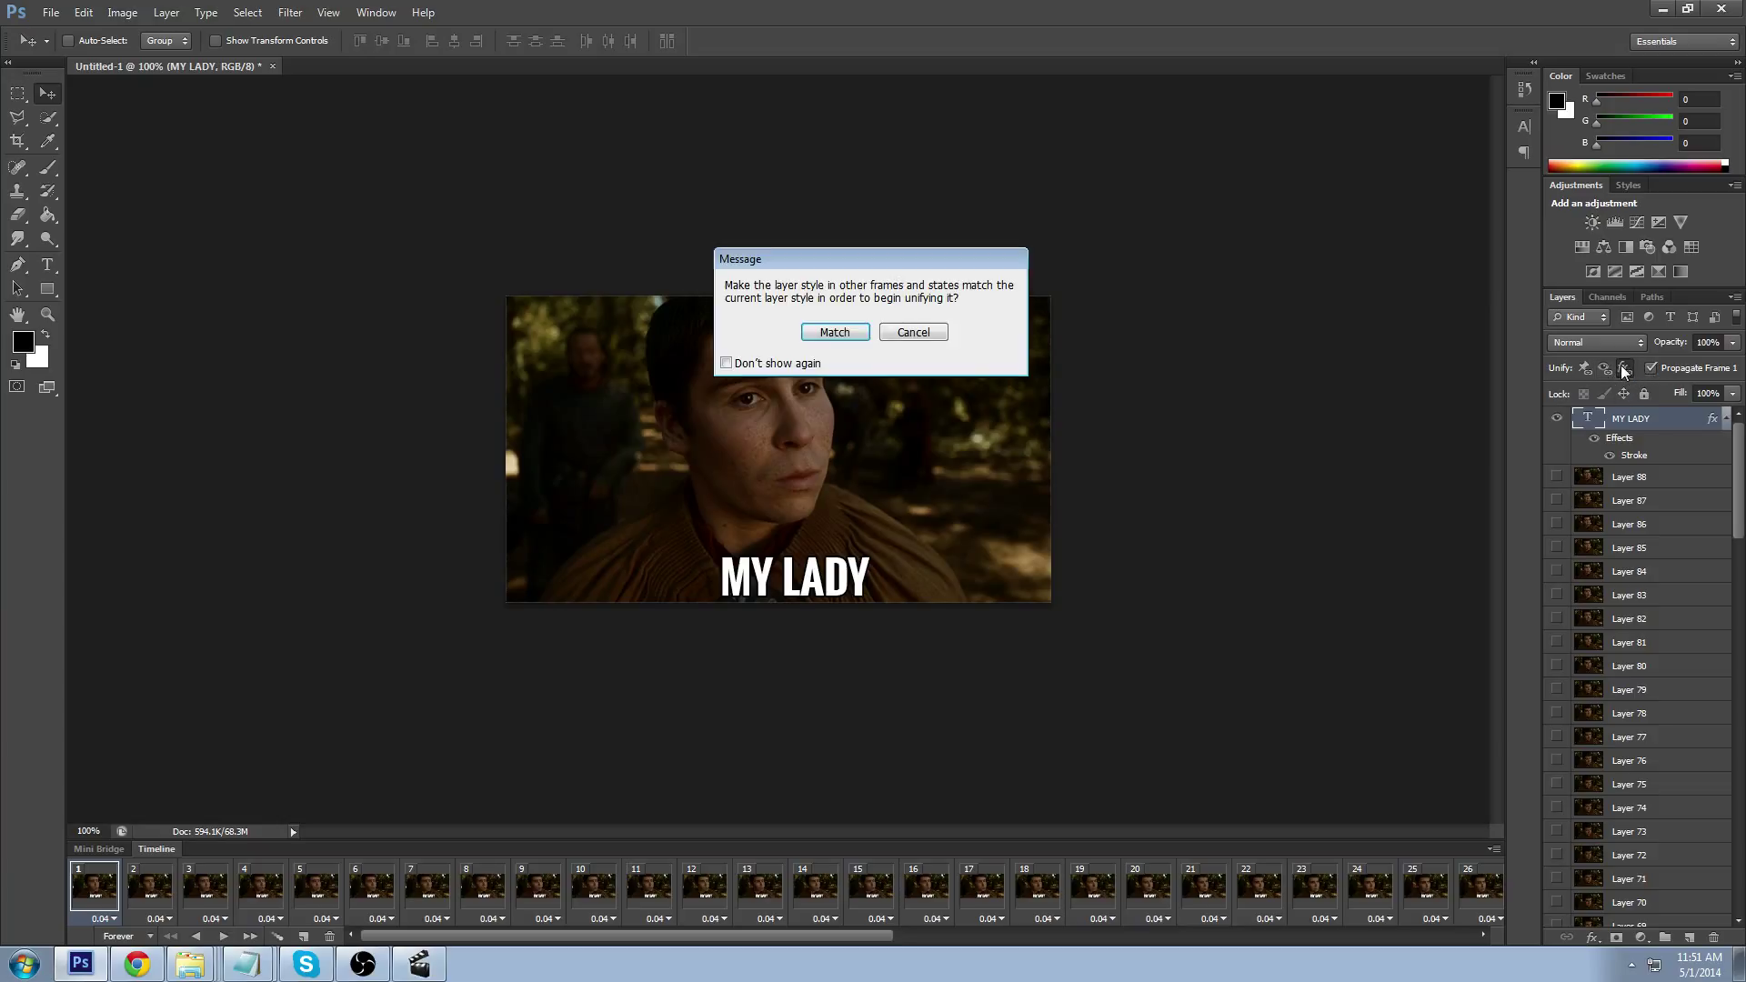
{"action": "left_click", "coordinate": [832, 333]}
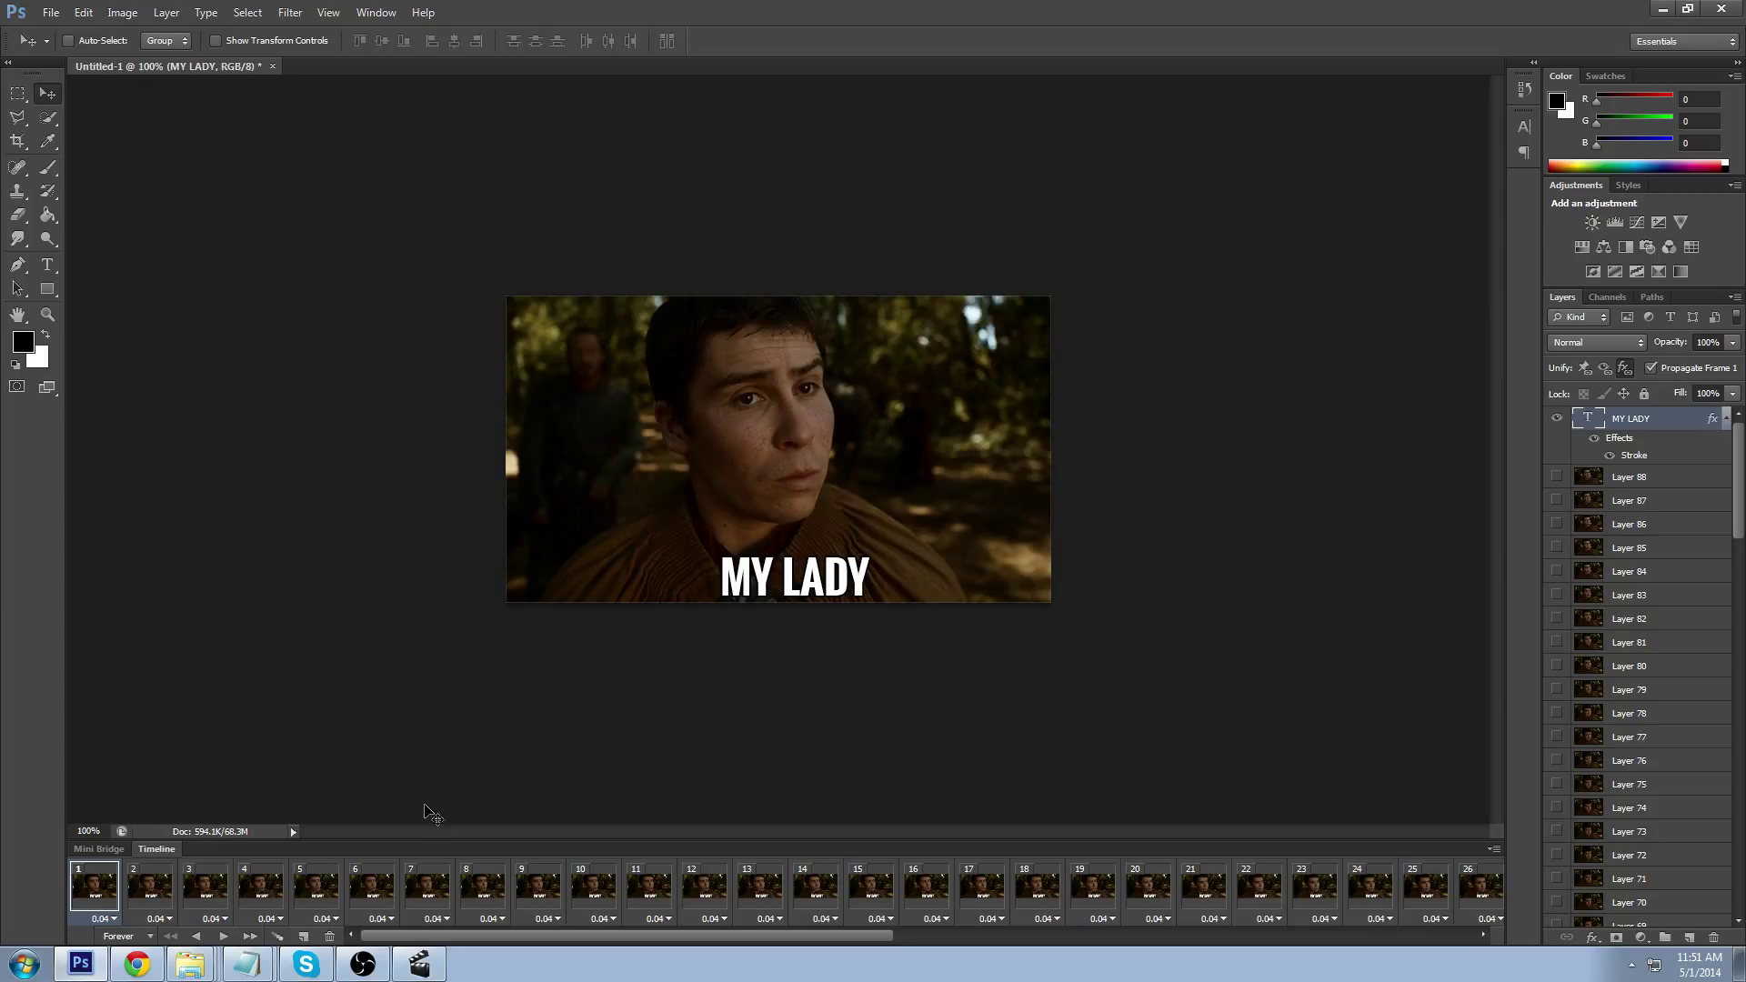
{"action": "left_click", "coordinate": [150, 896]}
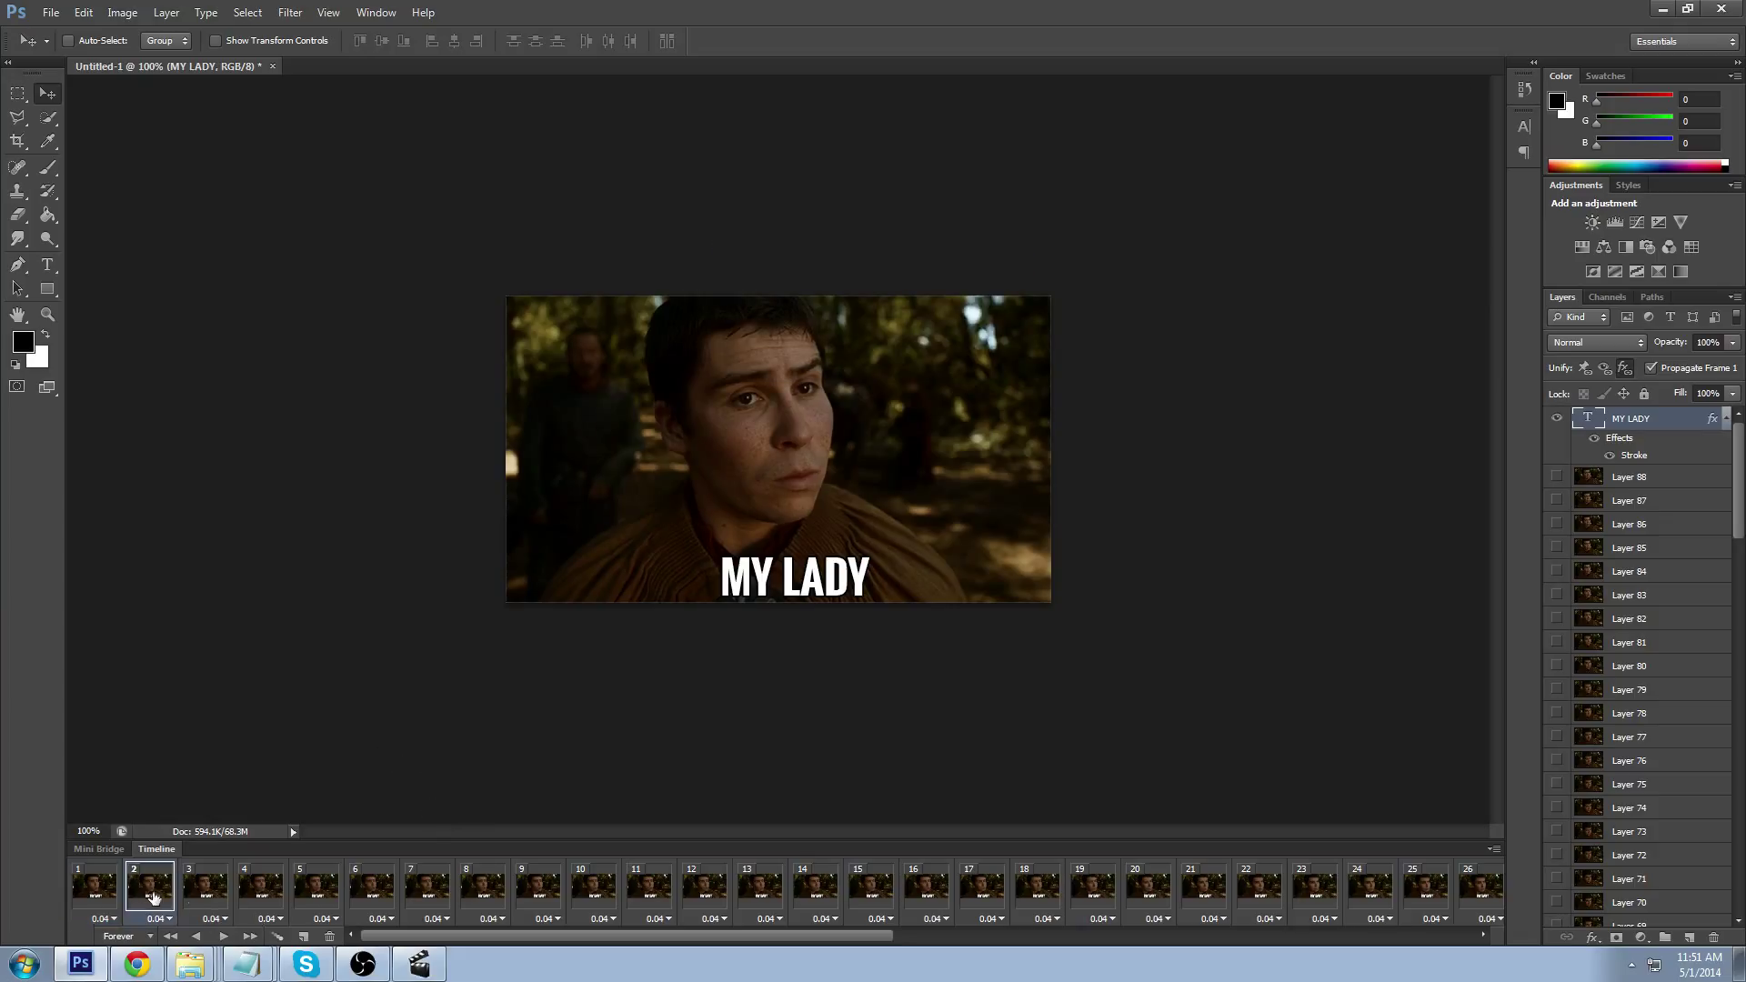
{"action": "left_click", "coordinate": [255, 896]}
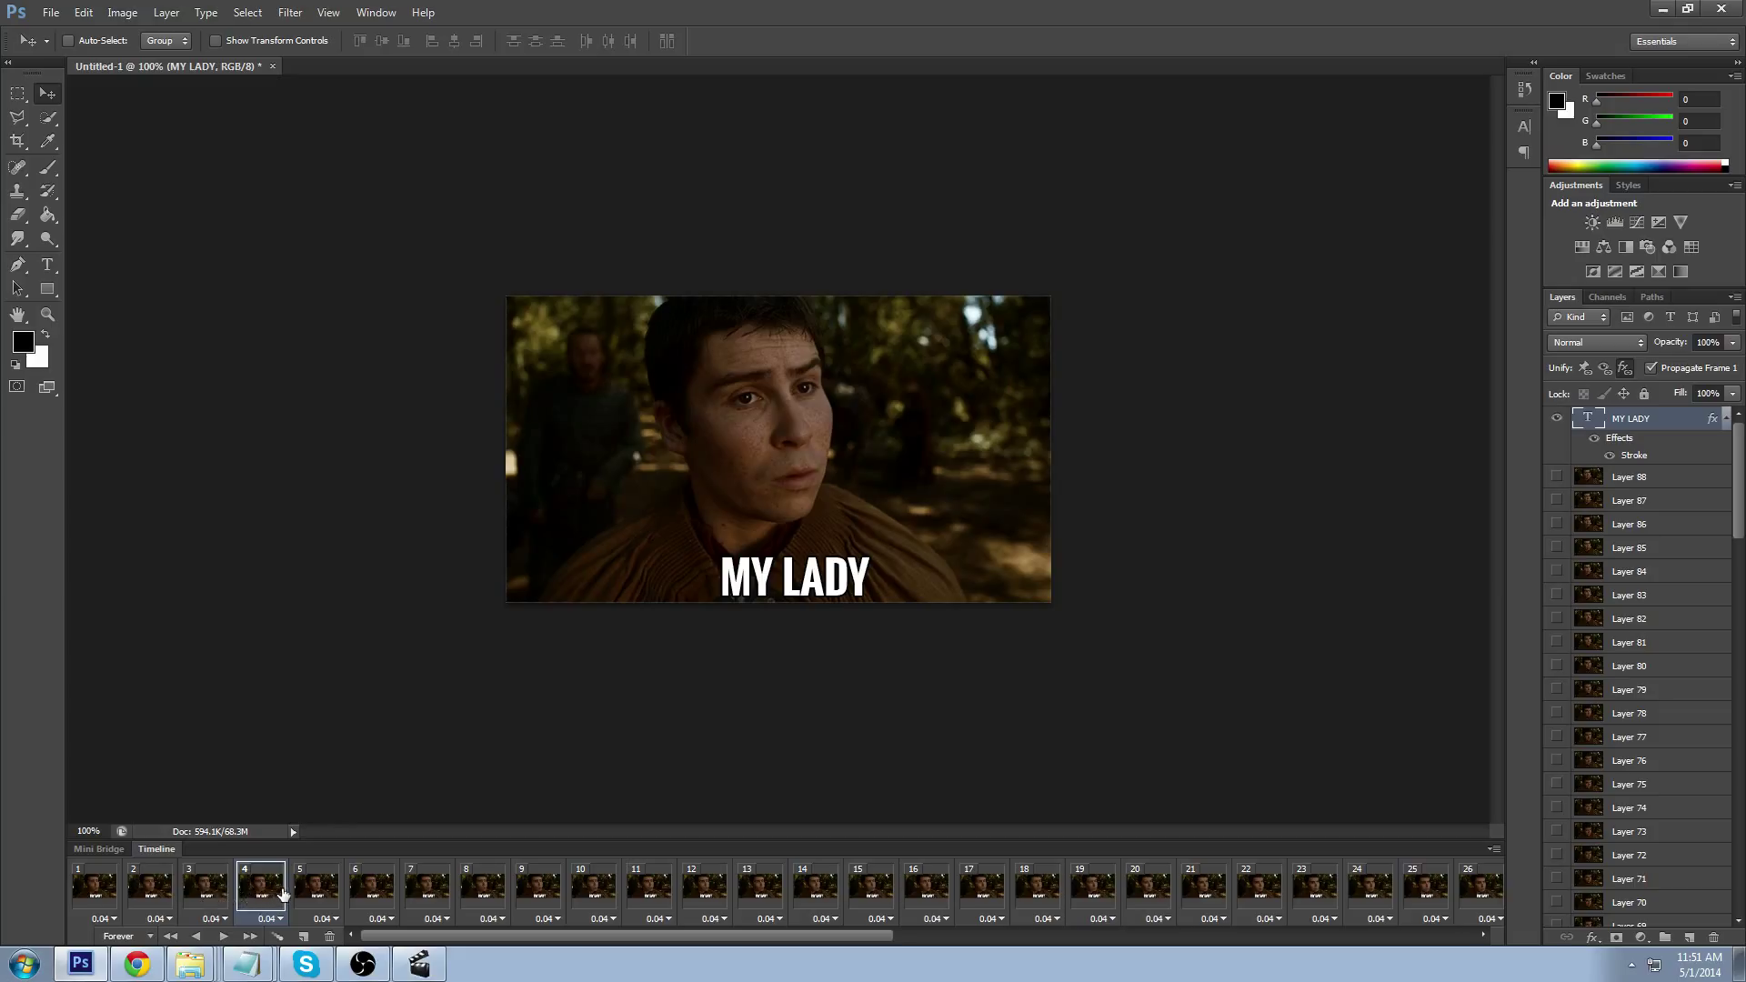
{"action": "left_click", "coordinate": [977, 892]}
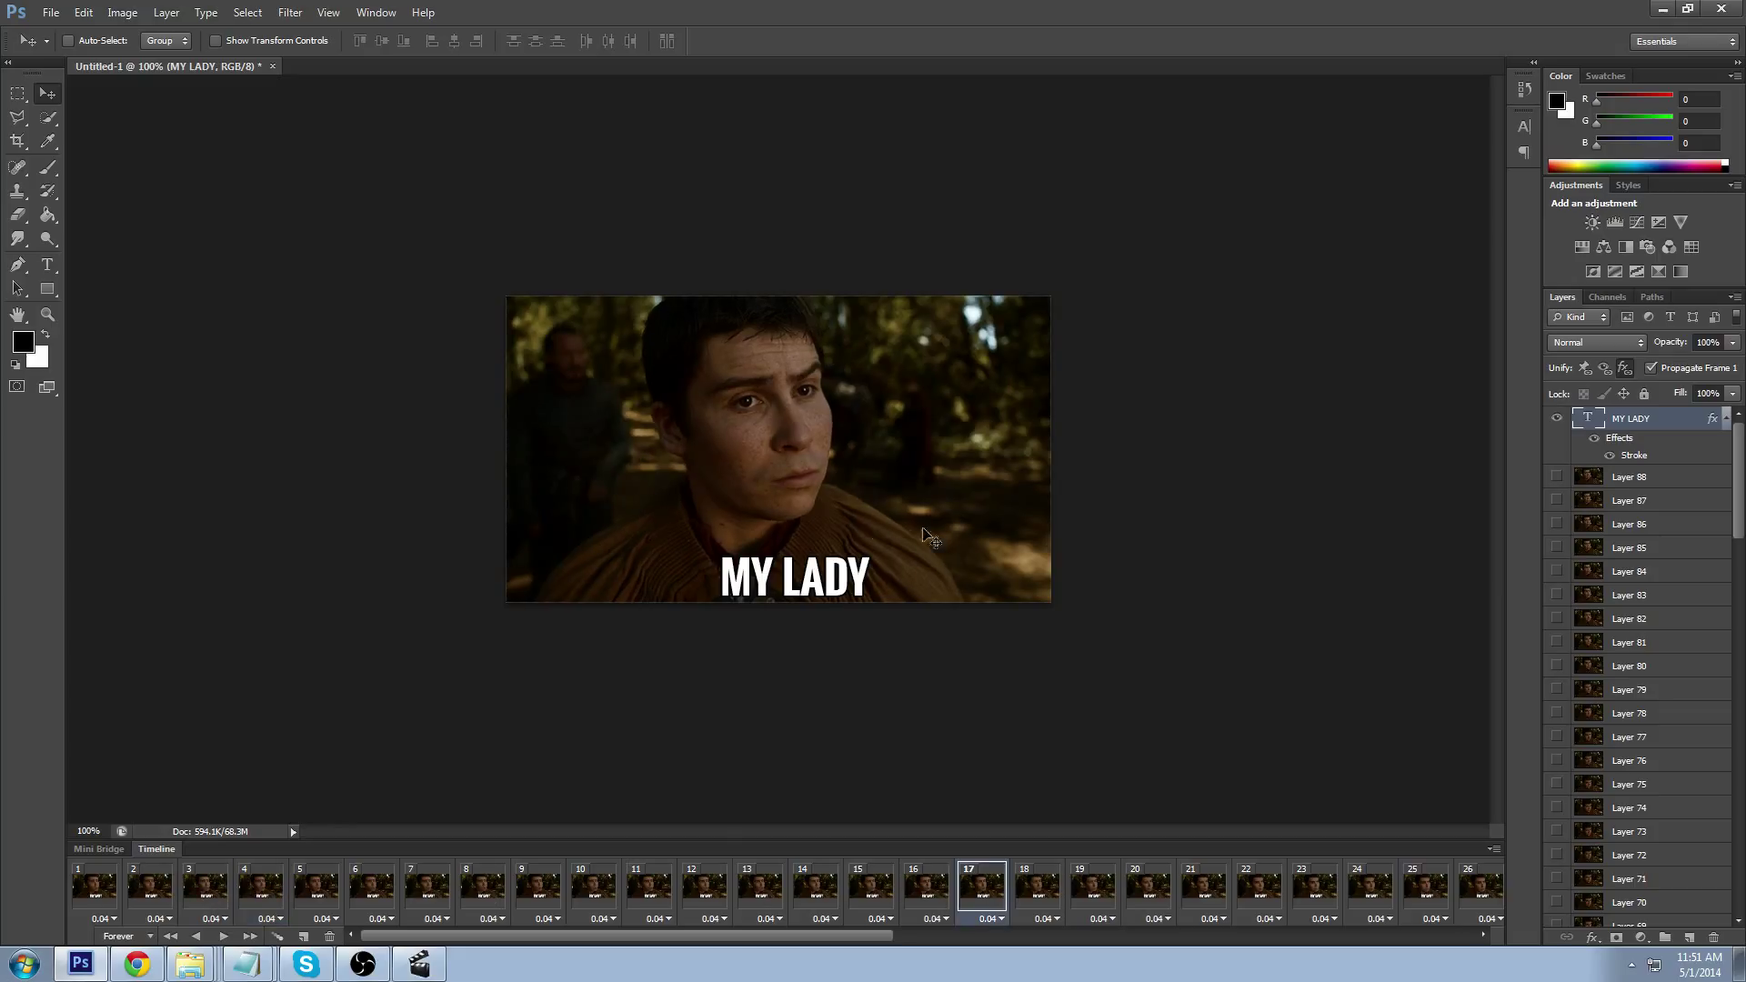
{"action": "left_click", "coordinate": [1629, 369]}
{"action": "left_click_drag", "start_coordinate": [711, 935], "coordinate": [1065, 935]}
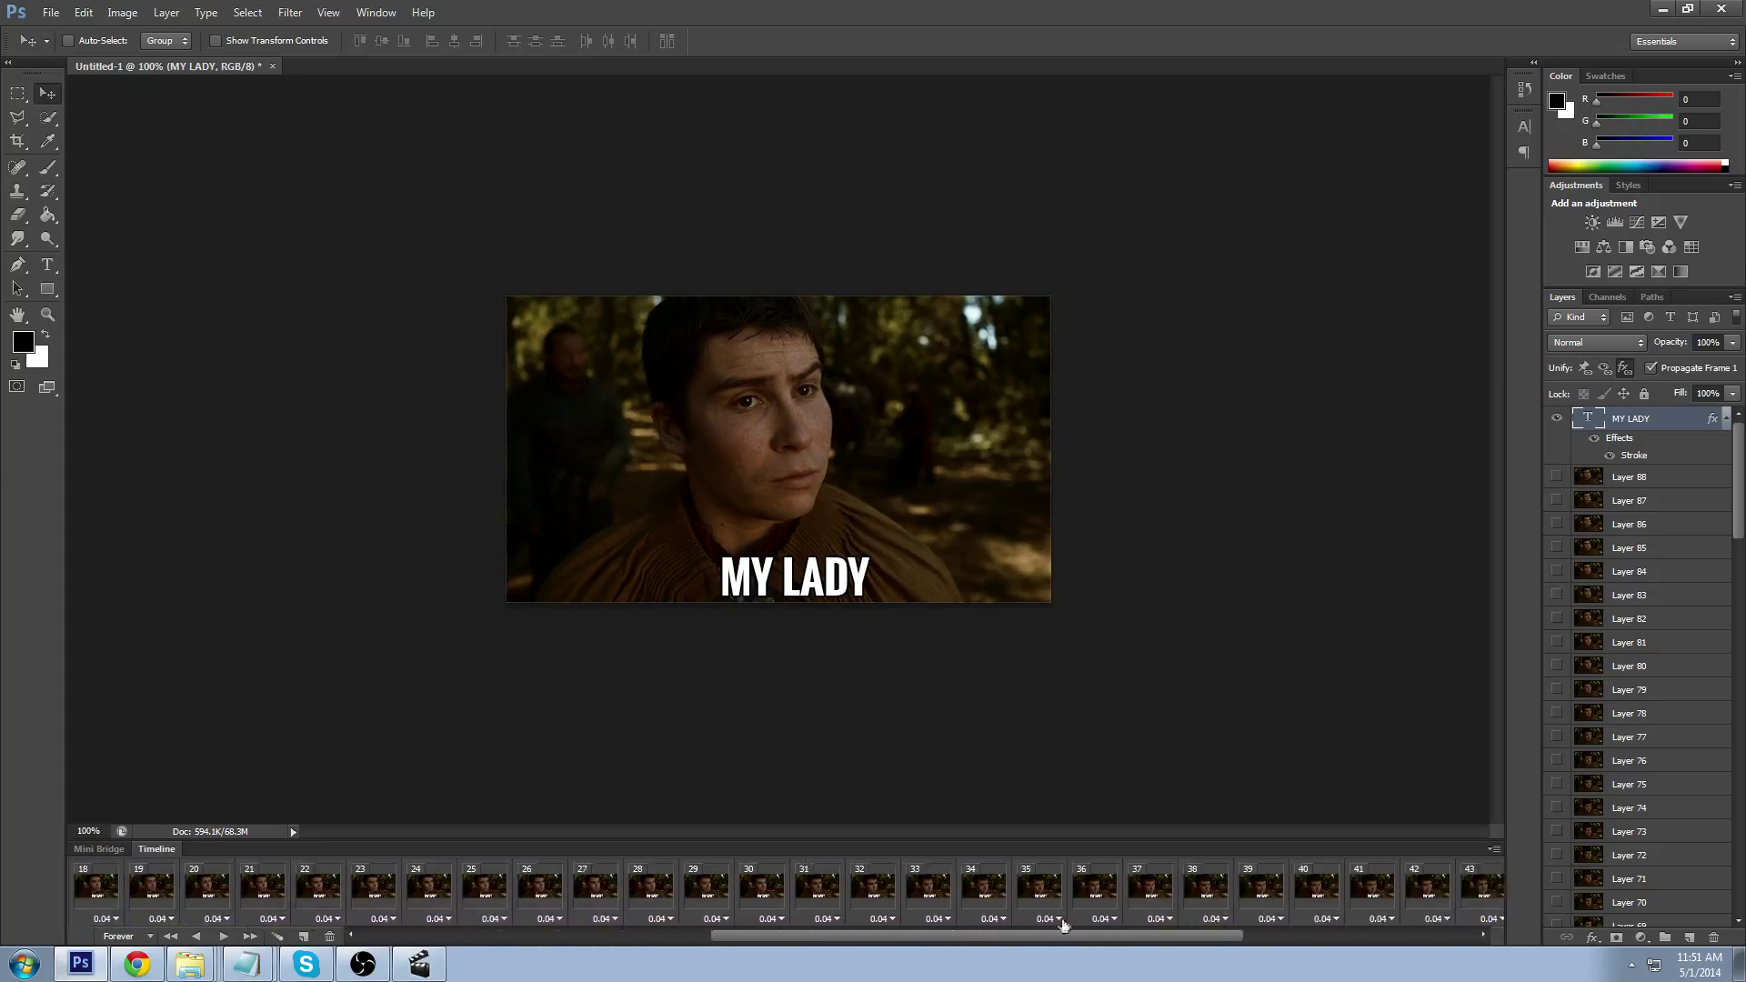
{"action": "left_click", "coordinate": [873, 892]}
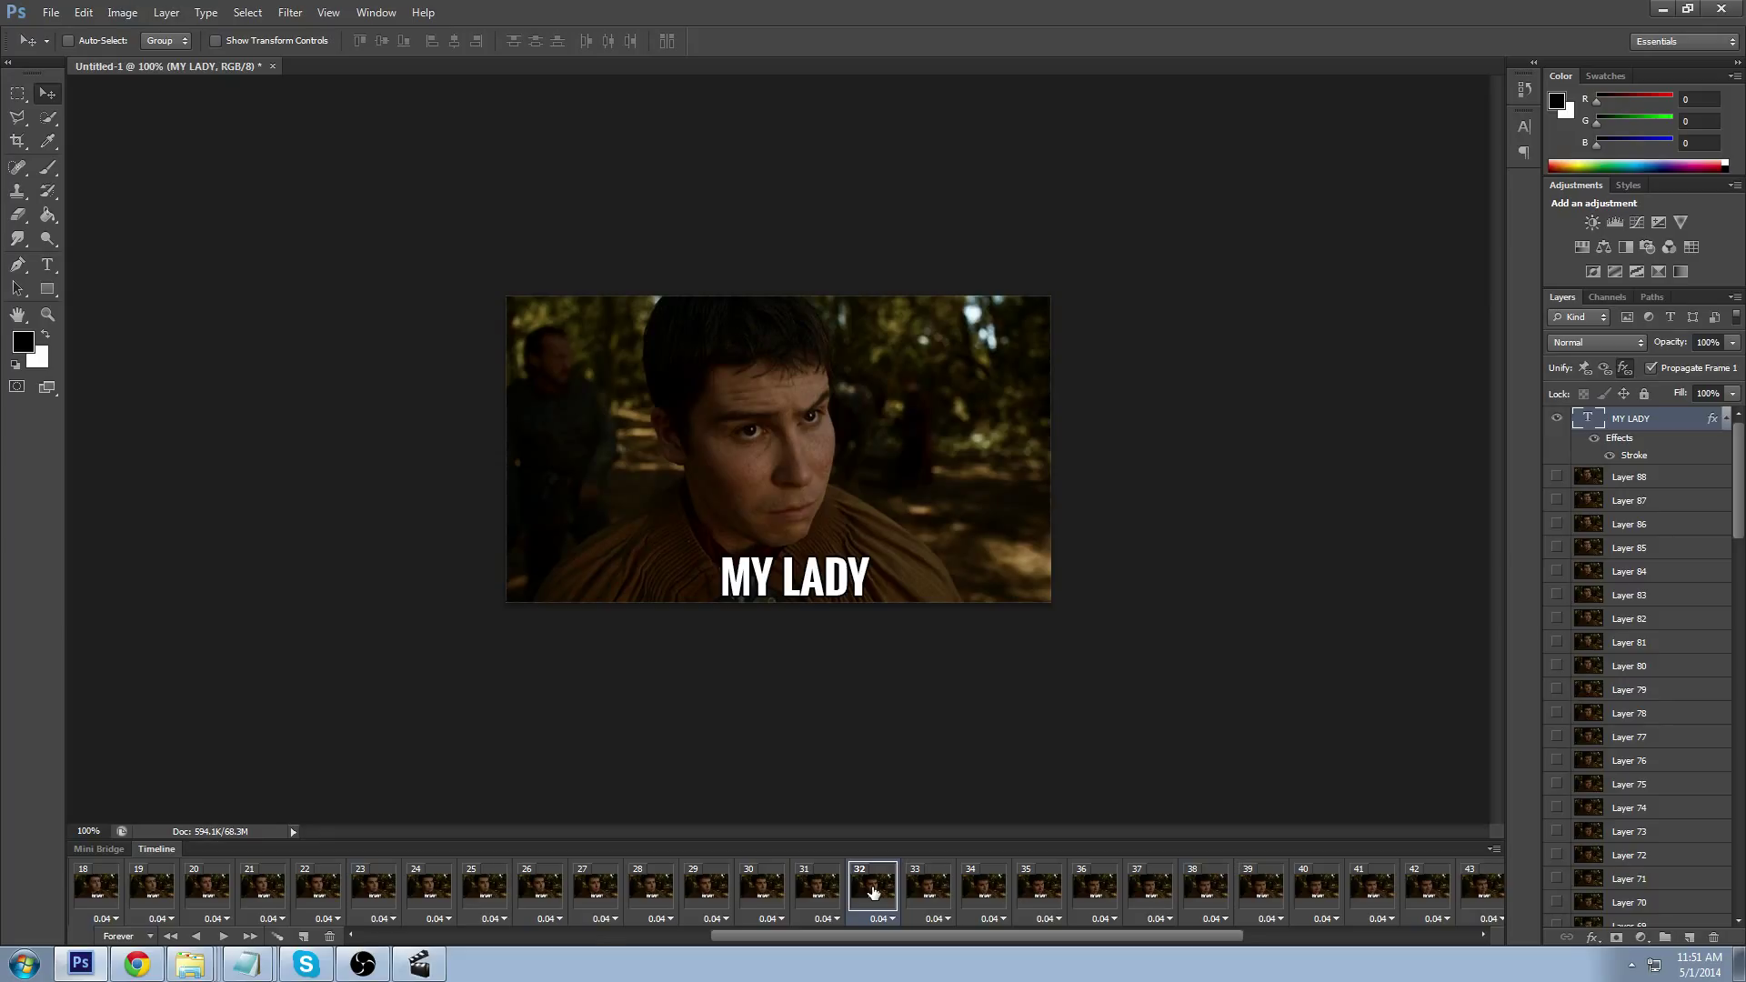
{"action": "key", "text": "space"}
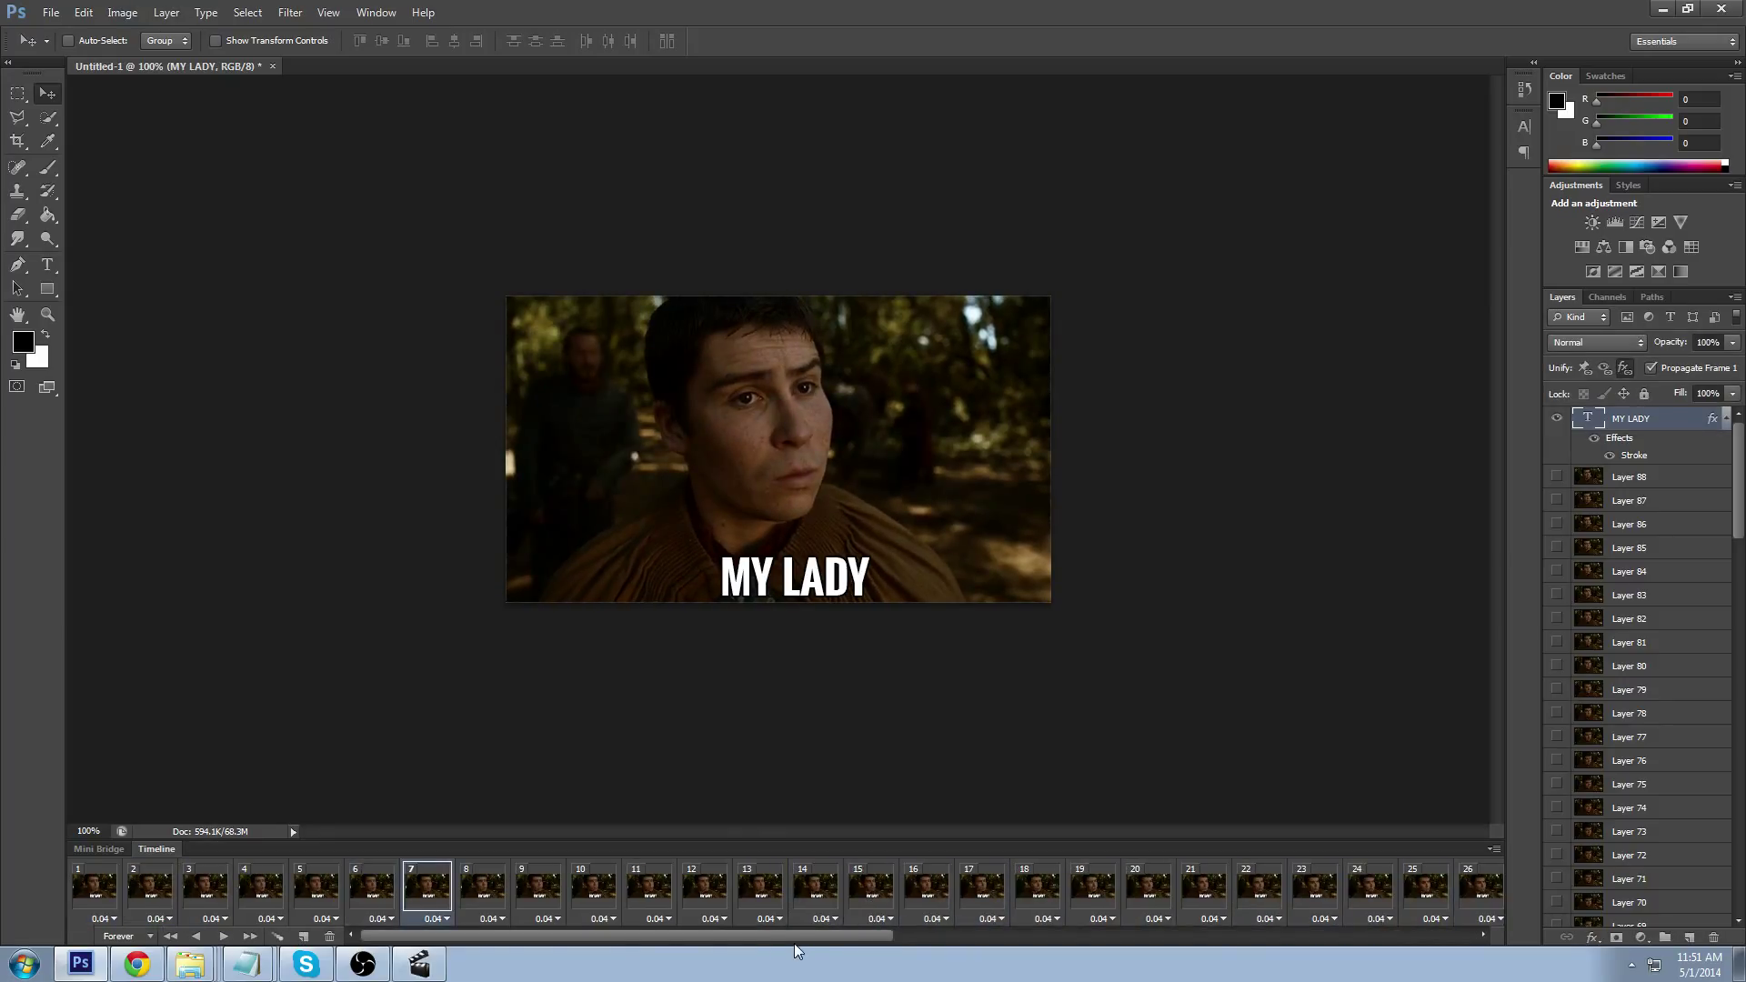
{"action": "left_click", "coordinate": [91, 888]}
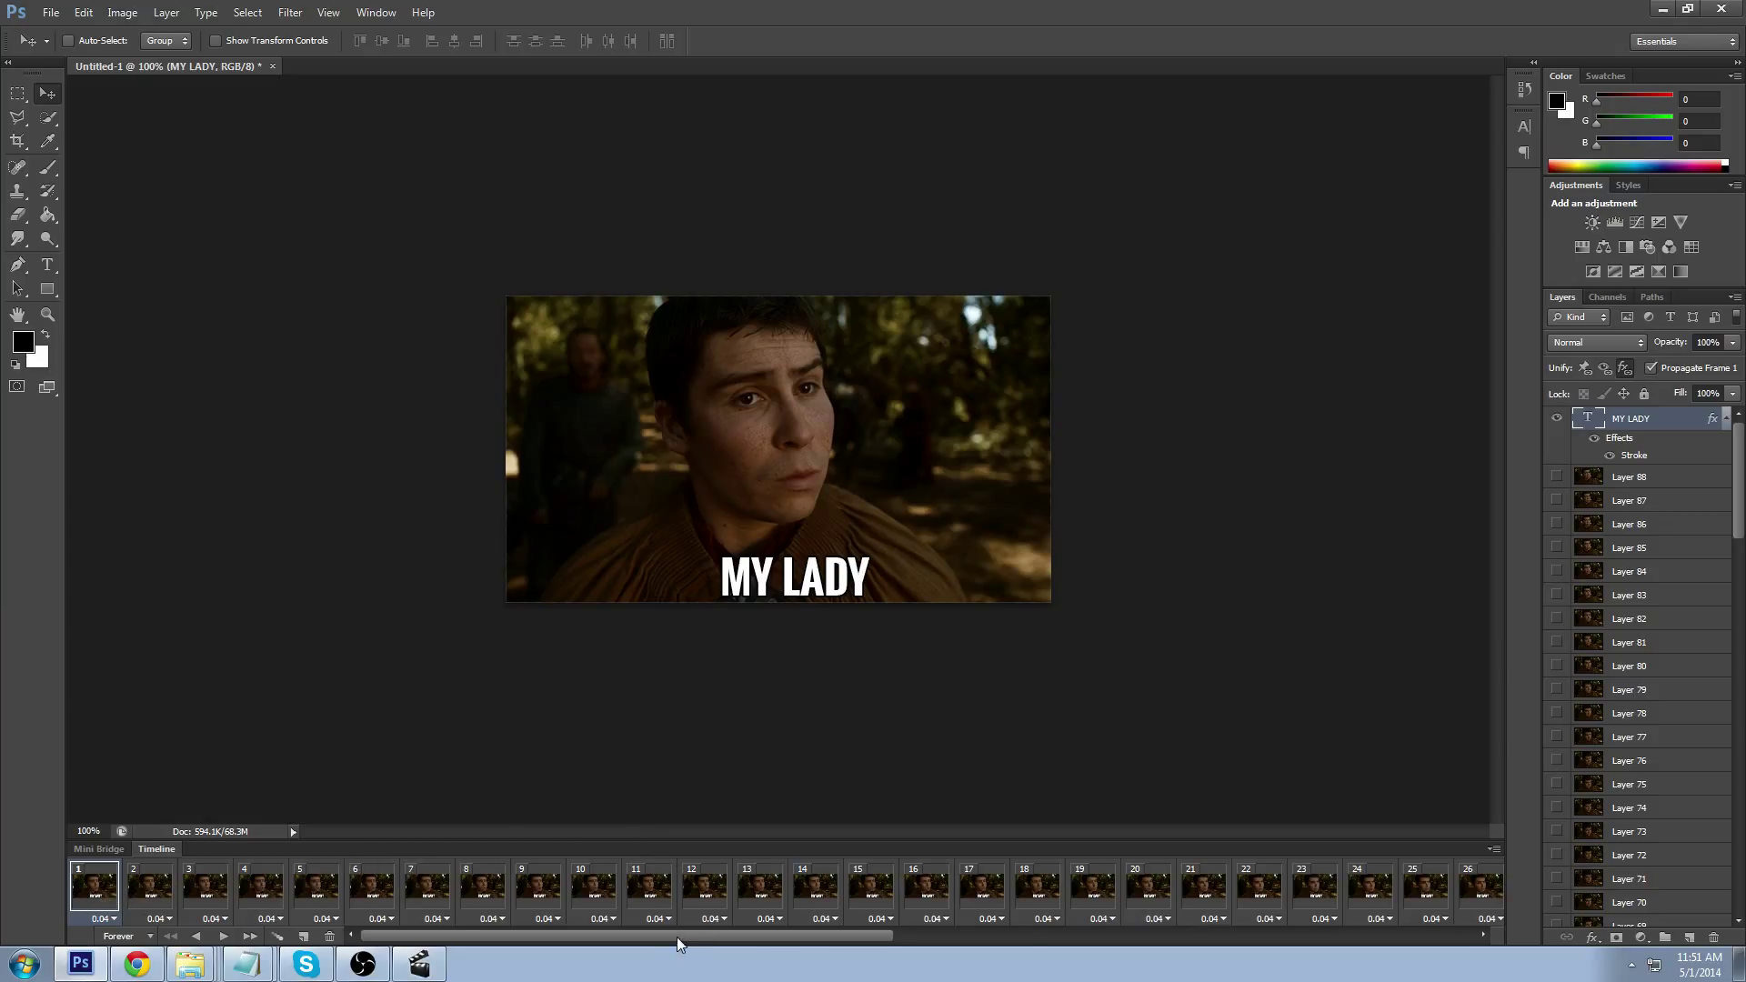
{"action": "left_click_drag", "start_coordinate": [677, 937], "coordinate": [1051, 933]}
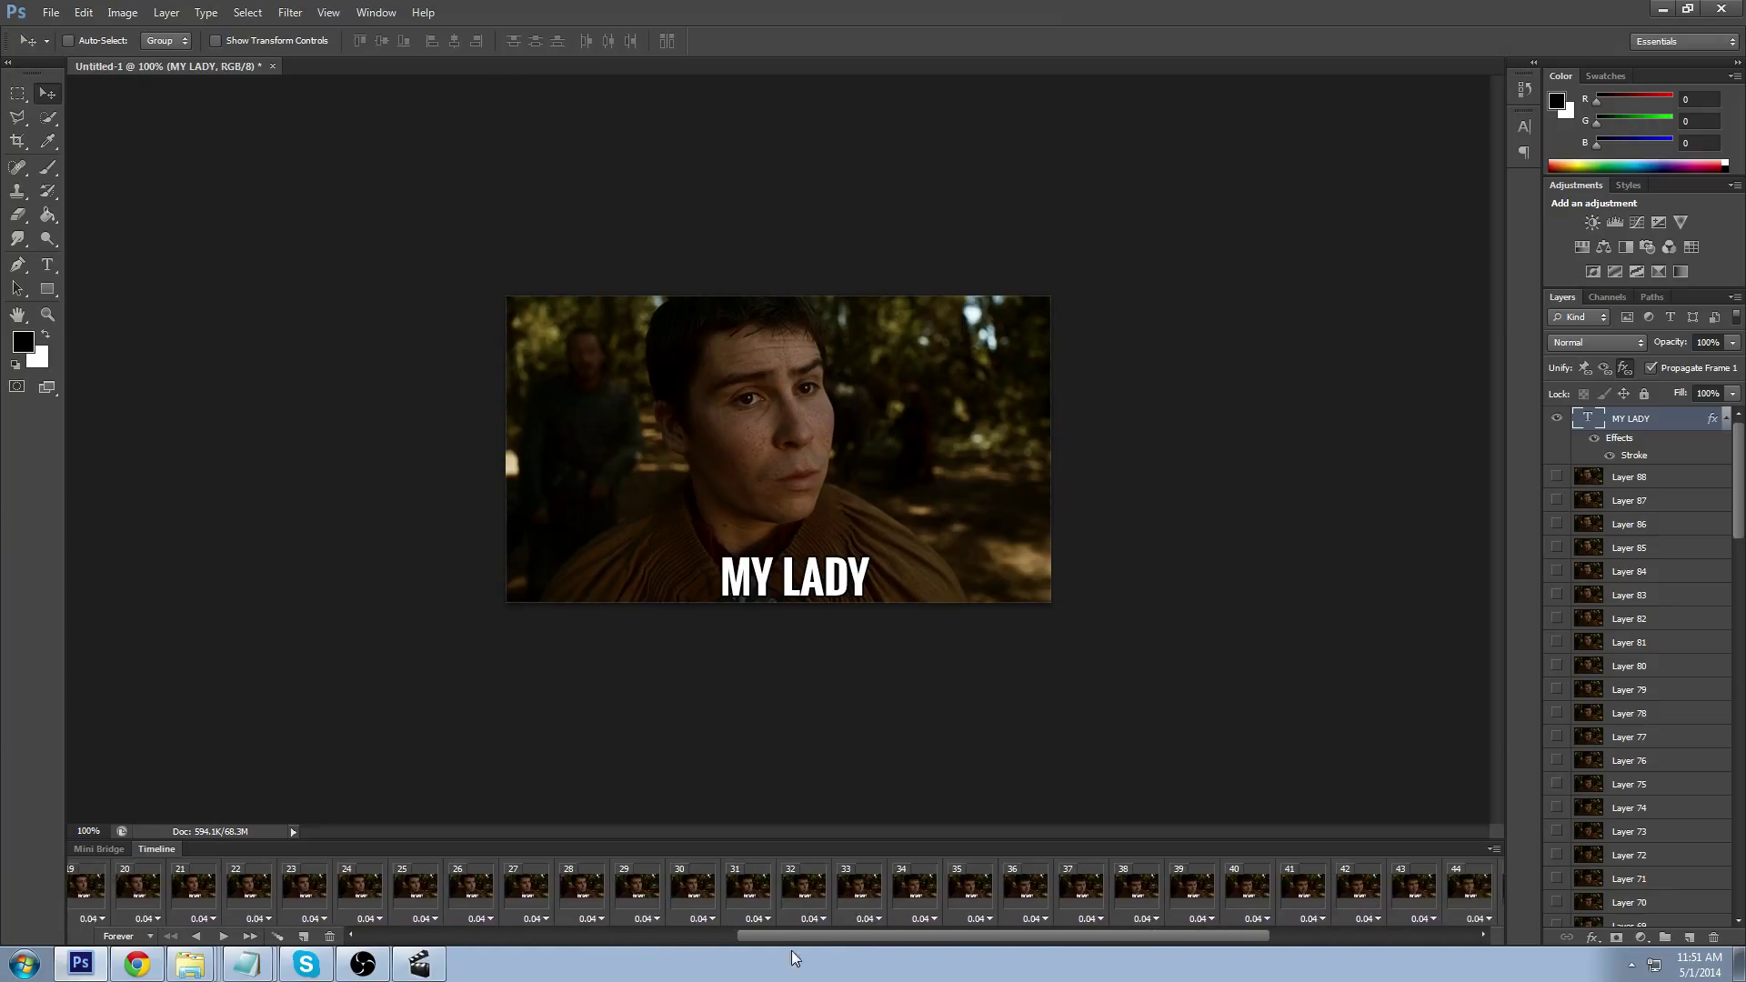
{"action": "left_click_drag", "start_coordinate": [793, 937], "coordinate": [359, 959]}
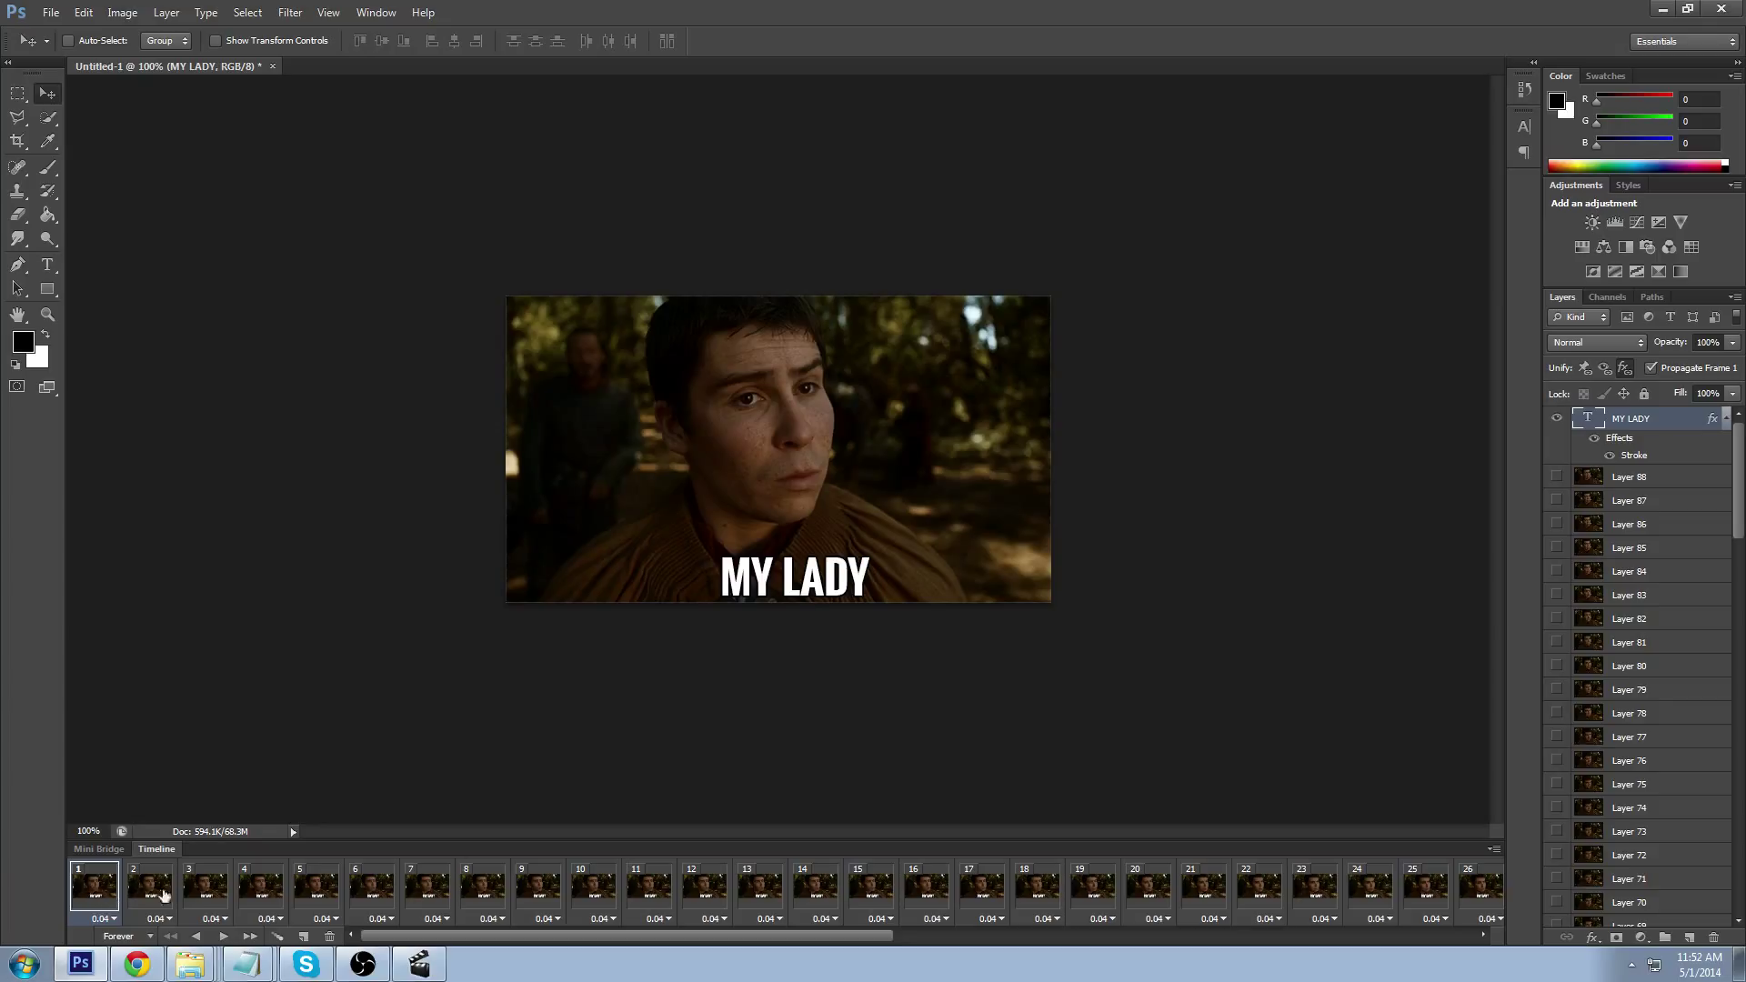
Step: Hide the caption layer starting from frame 1, then select frames 32 through 54
{"action": "left_click", "coordinate": [1556, 419]}
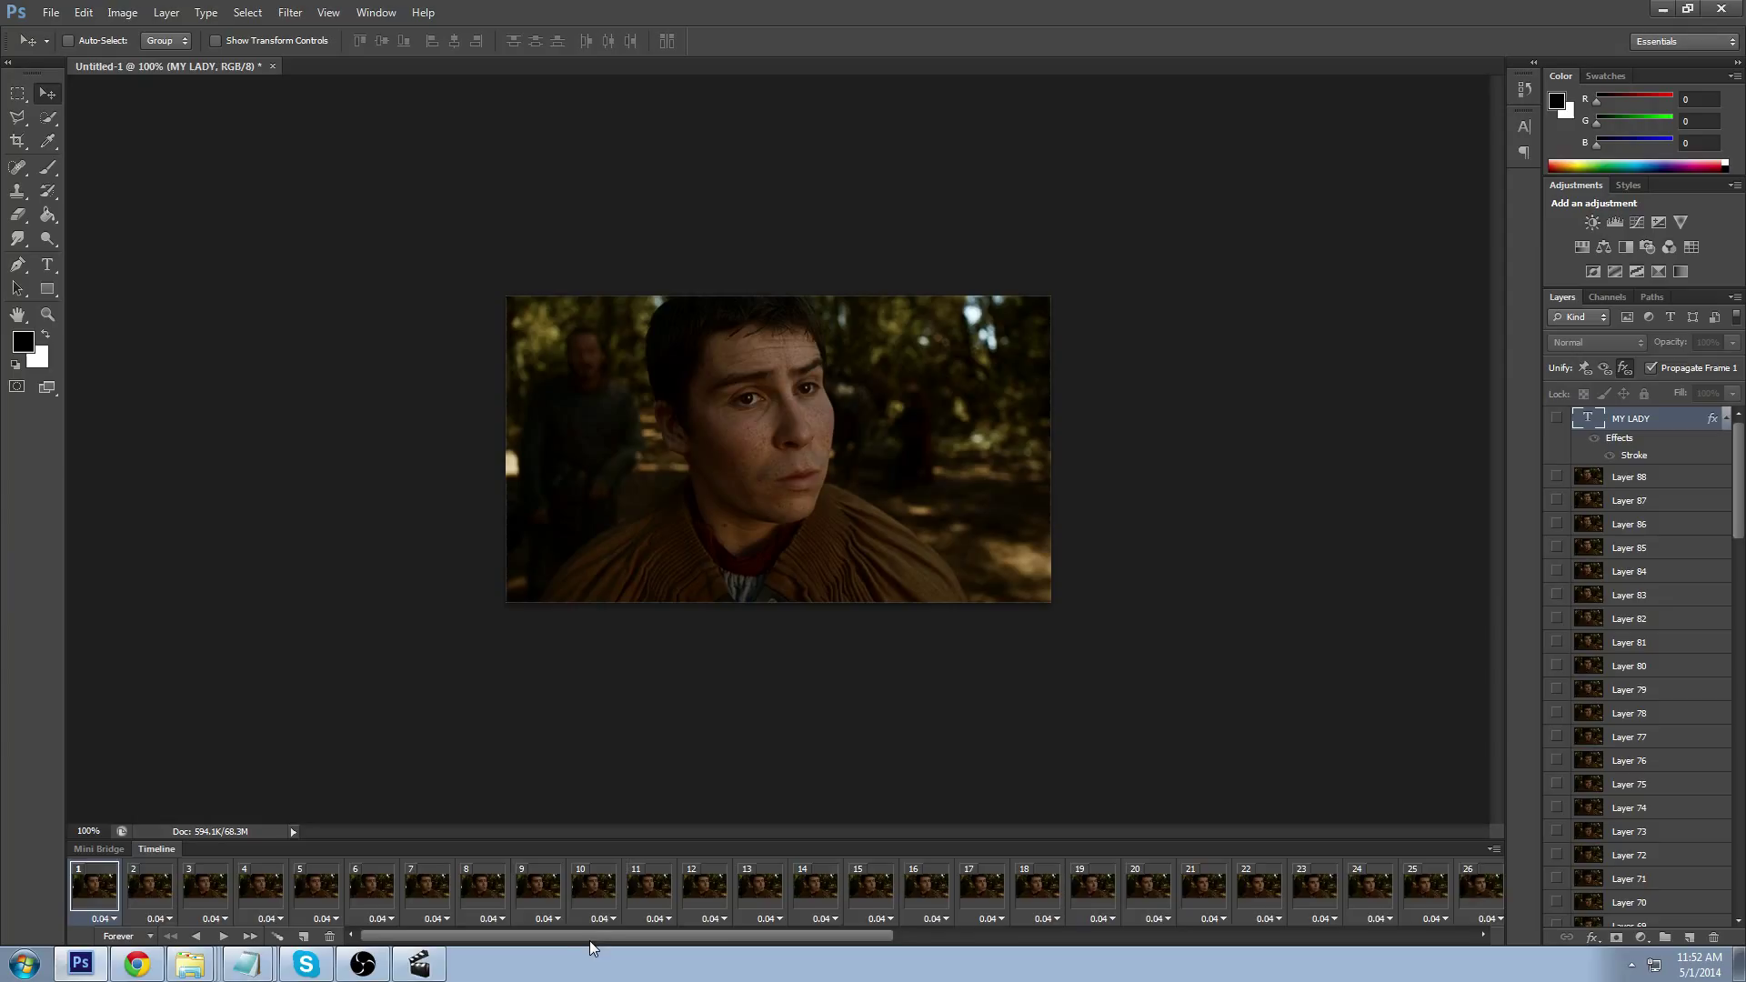
{"action": "left_click_drag", "start_coordinate": [590, 938], "coordinate": [926, 937]}
{"action": "left_click", "coordinate": [926, 893]}
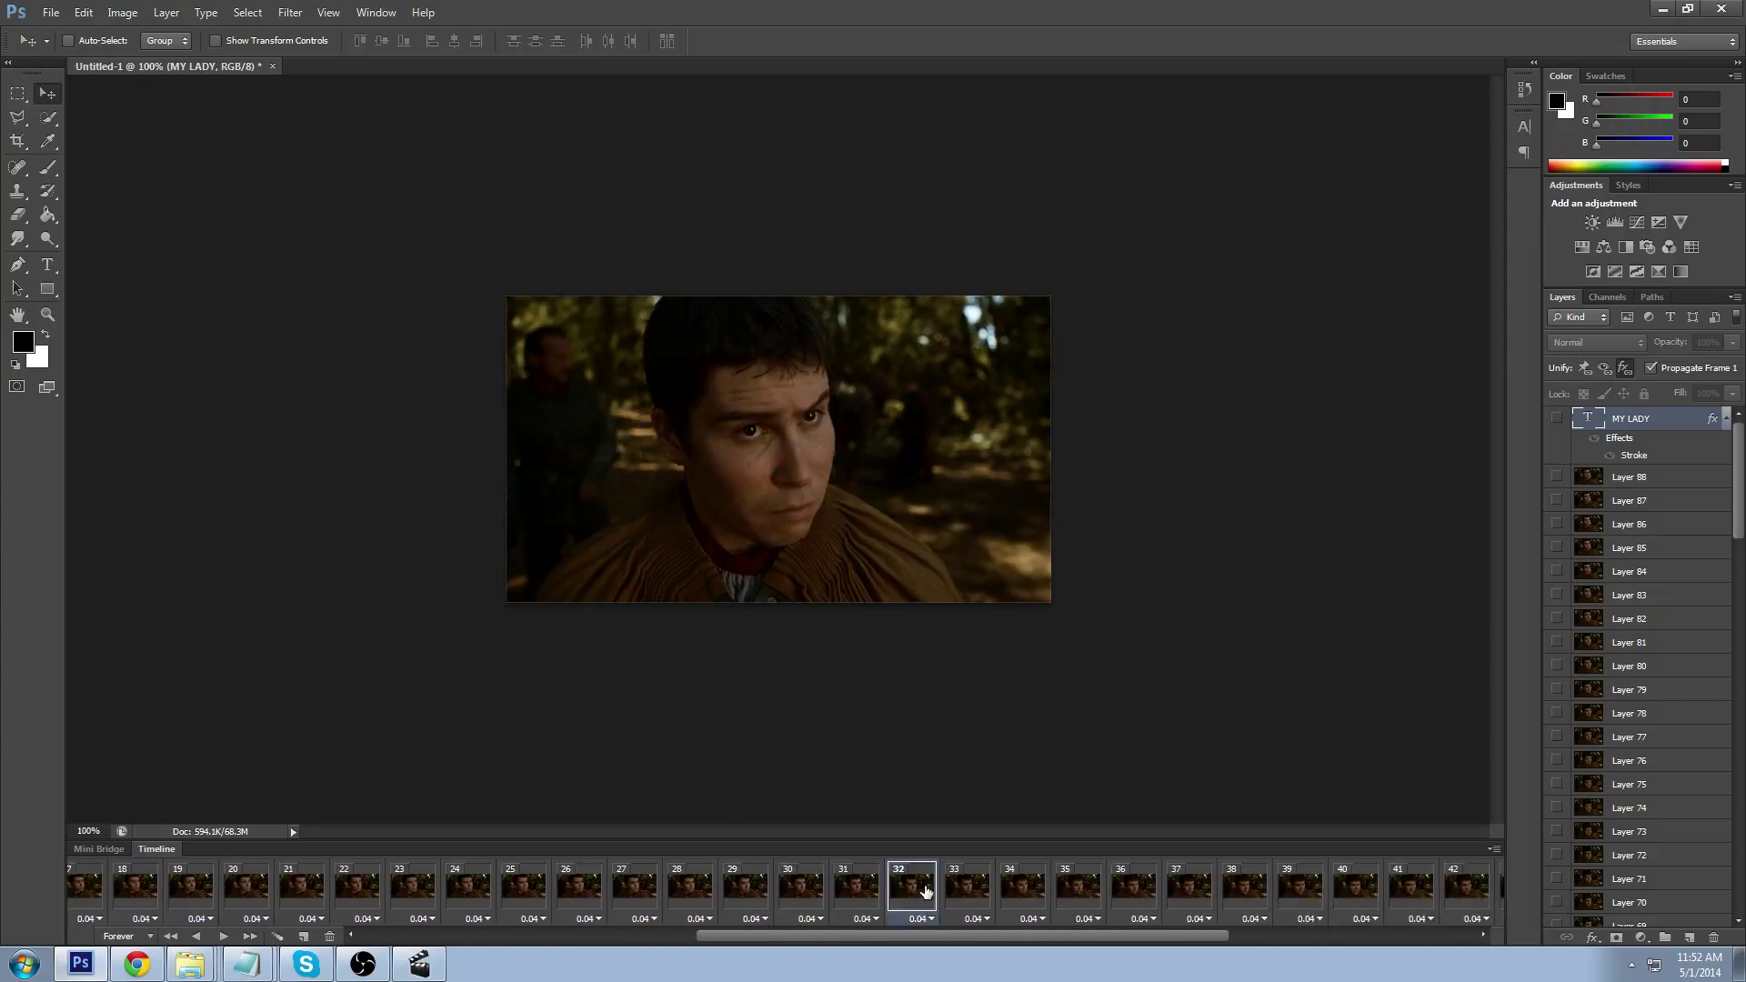
{"action": "left_click_drag", "start_coordinate": [902, 933], "coordinate": [1166, 930]}
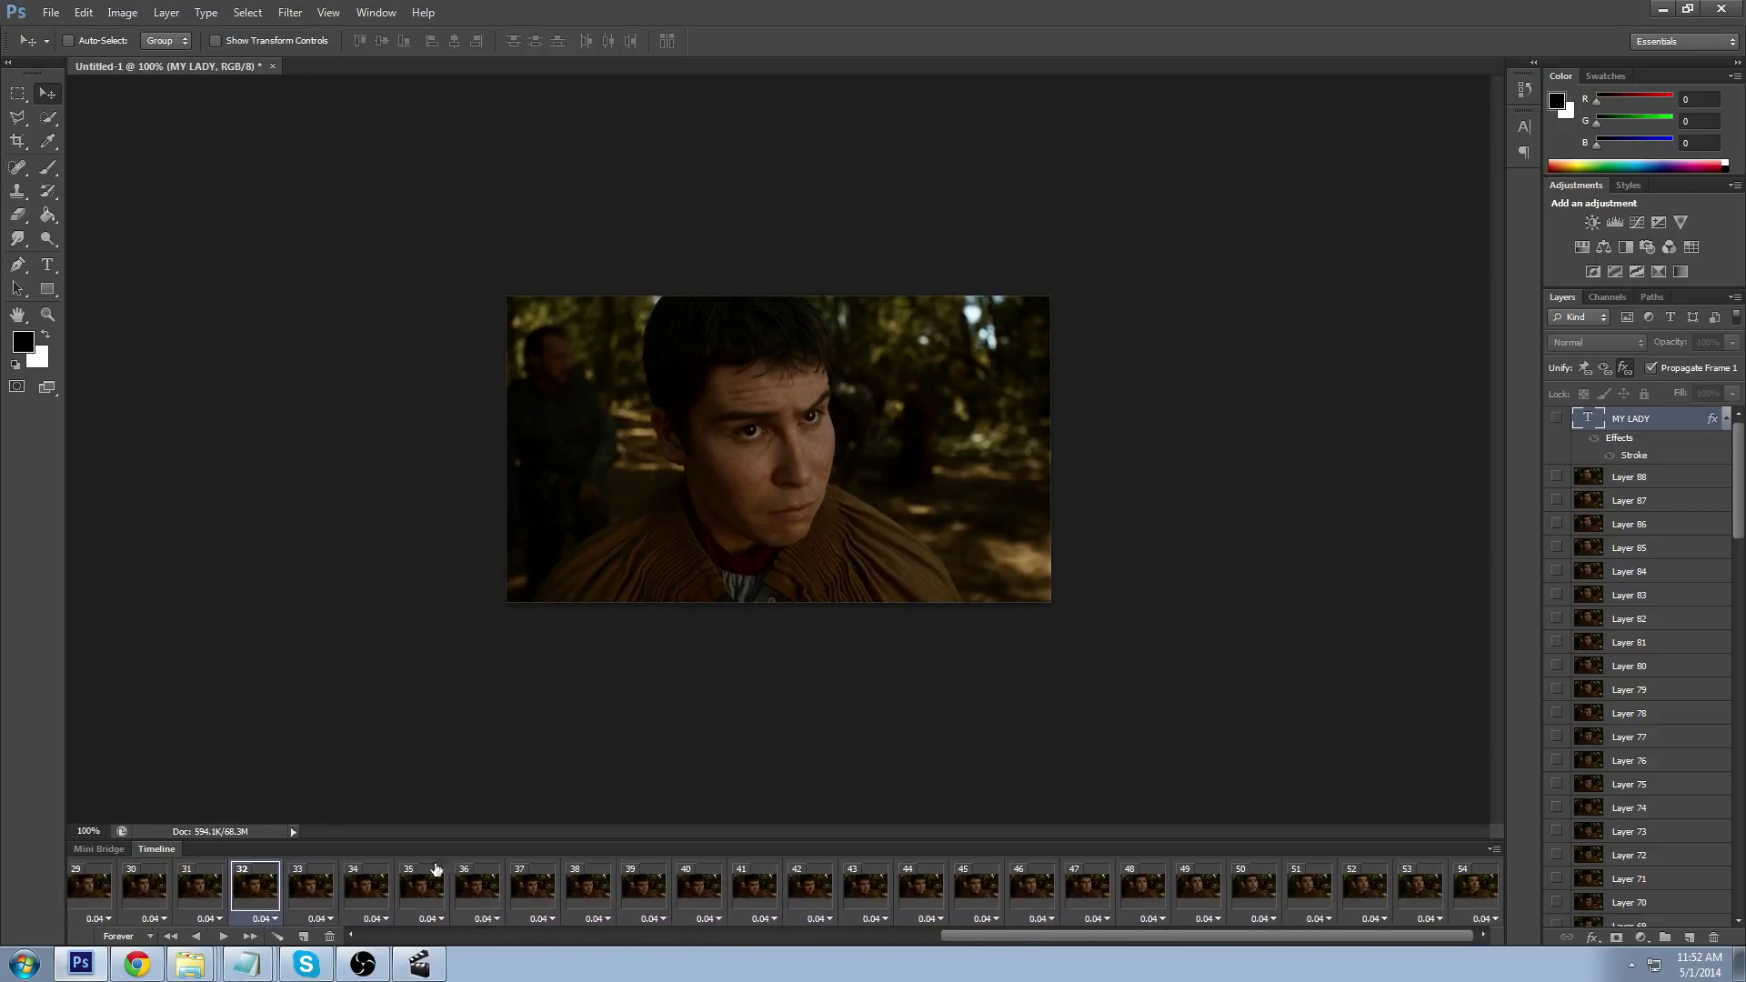
{"action": "left_click", "coordinate": [1473, 889], "text": "shift"}
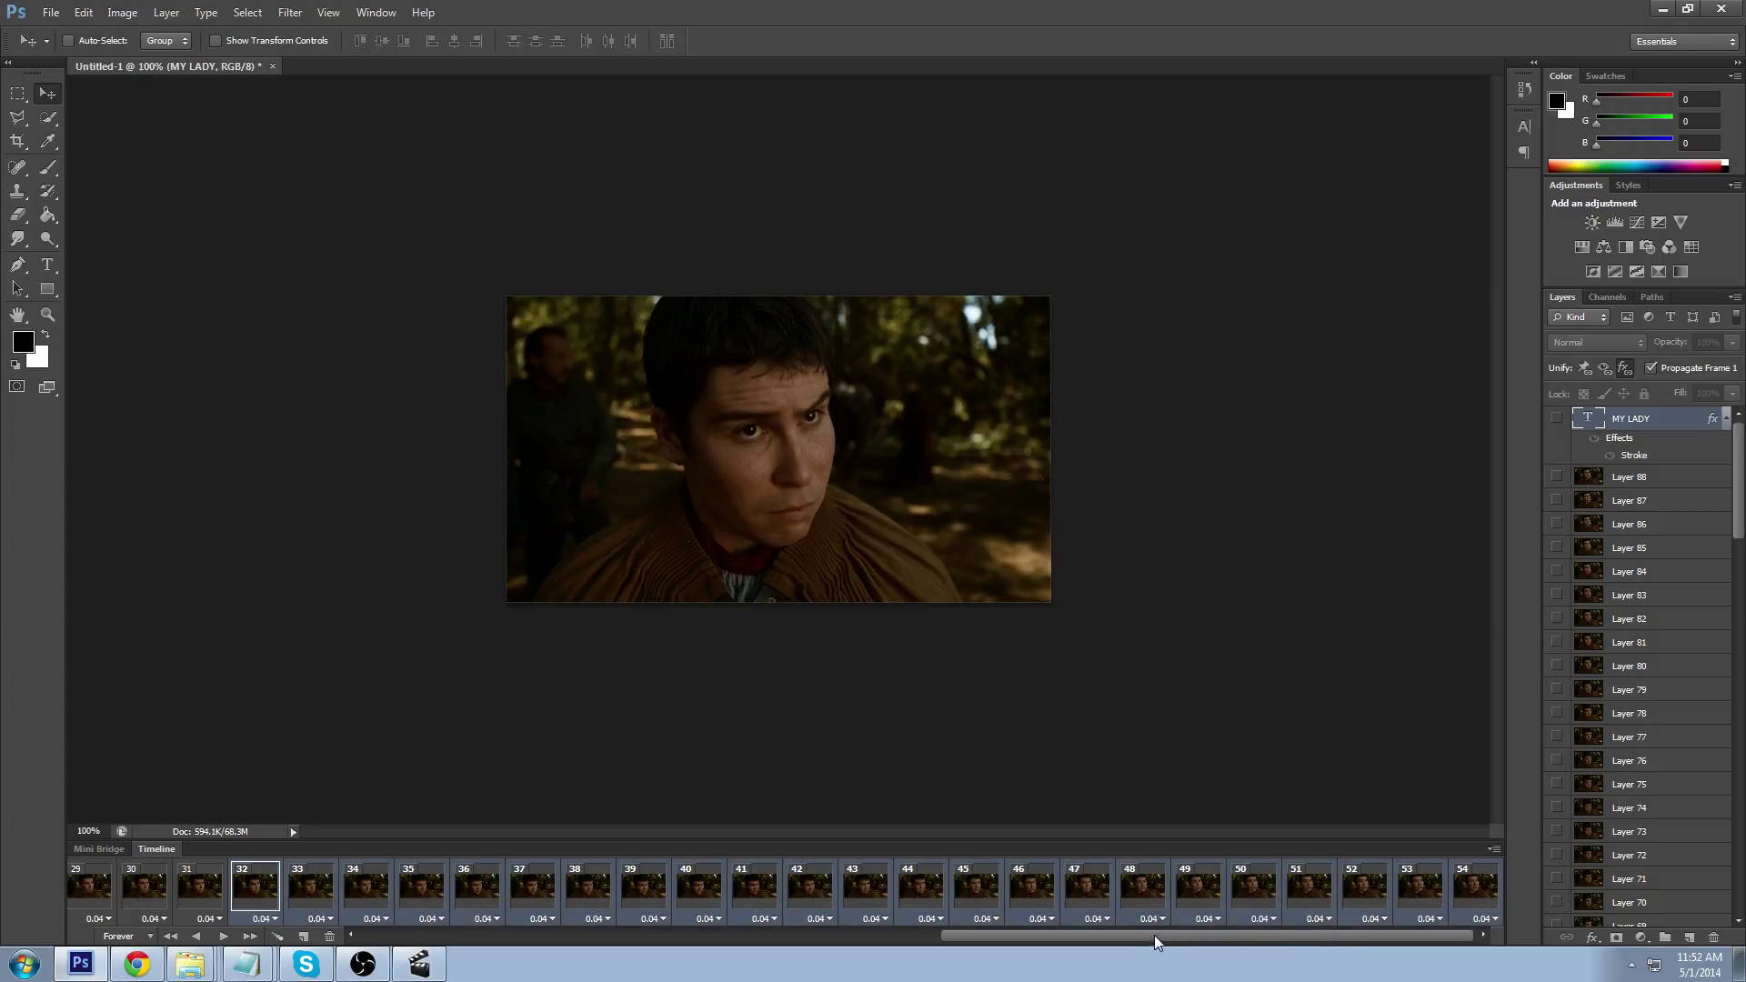
Step: Show the caption in frames 32–54 and play the animation to check its timing
{"action": "left_click", "coordinate": [1557, 419]}
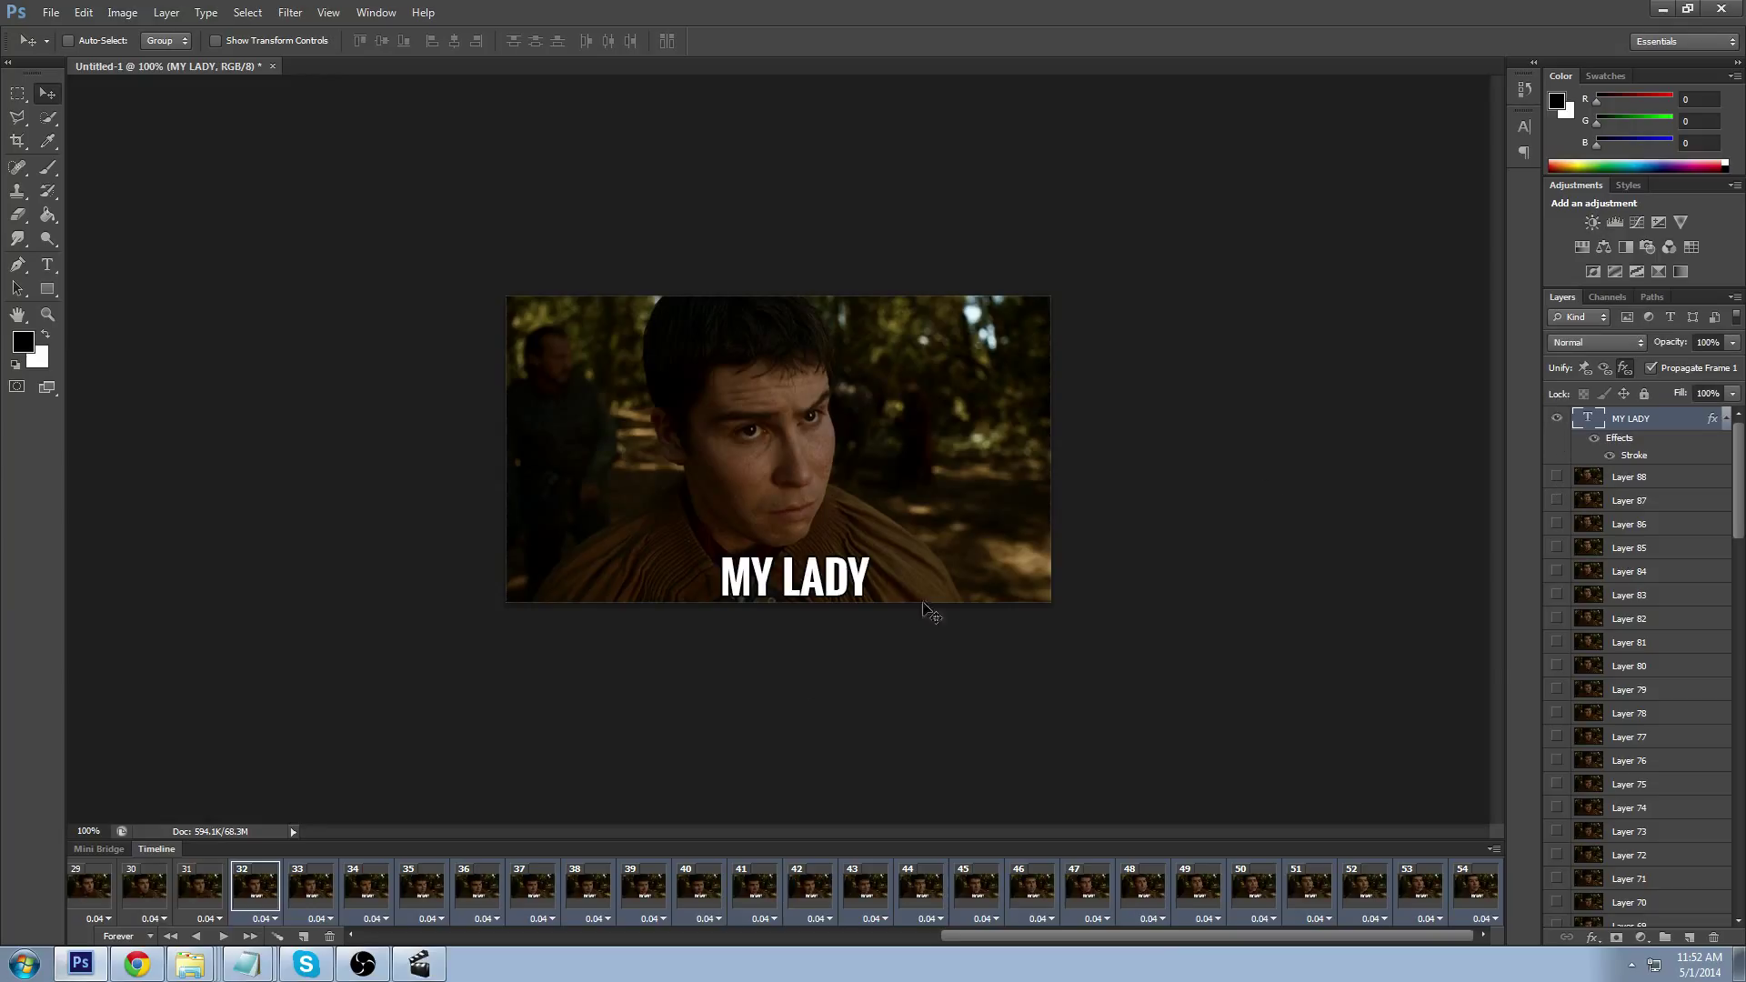
{"action": "left_click", "coordinate": [220, 937]}
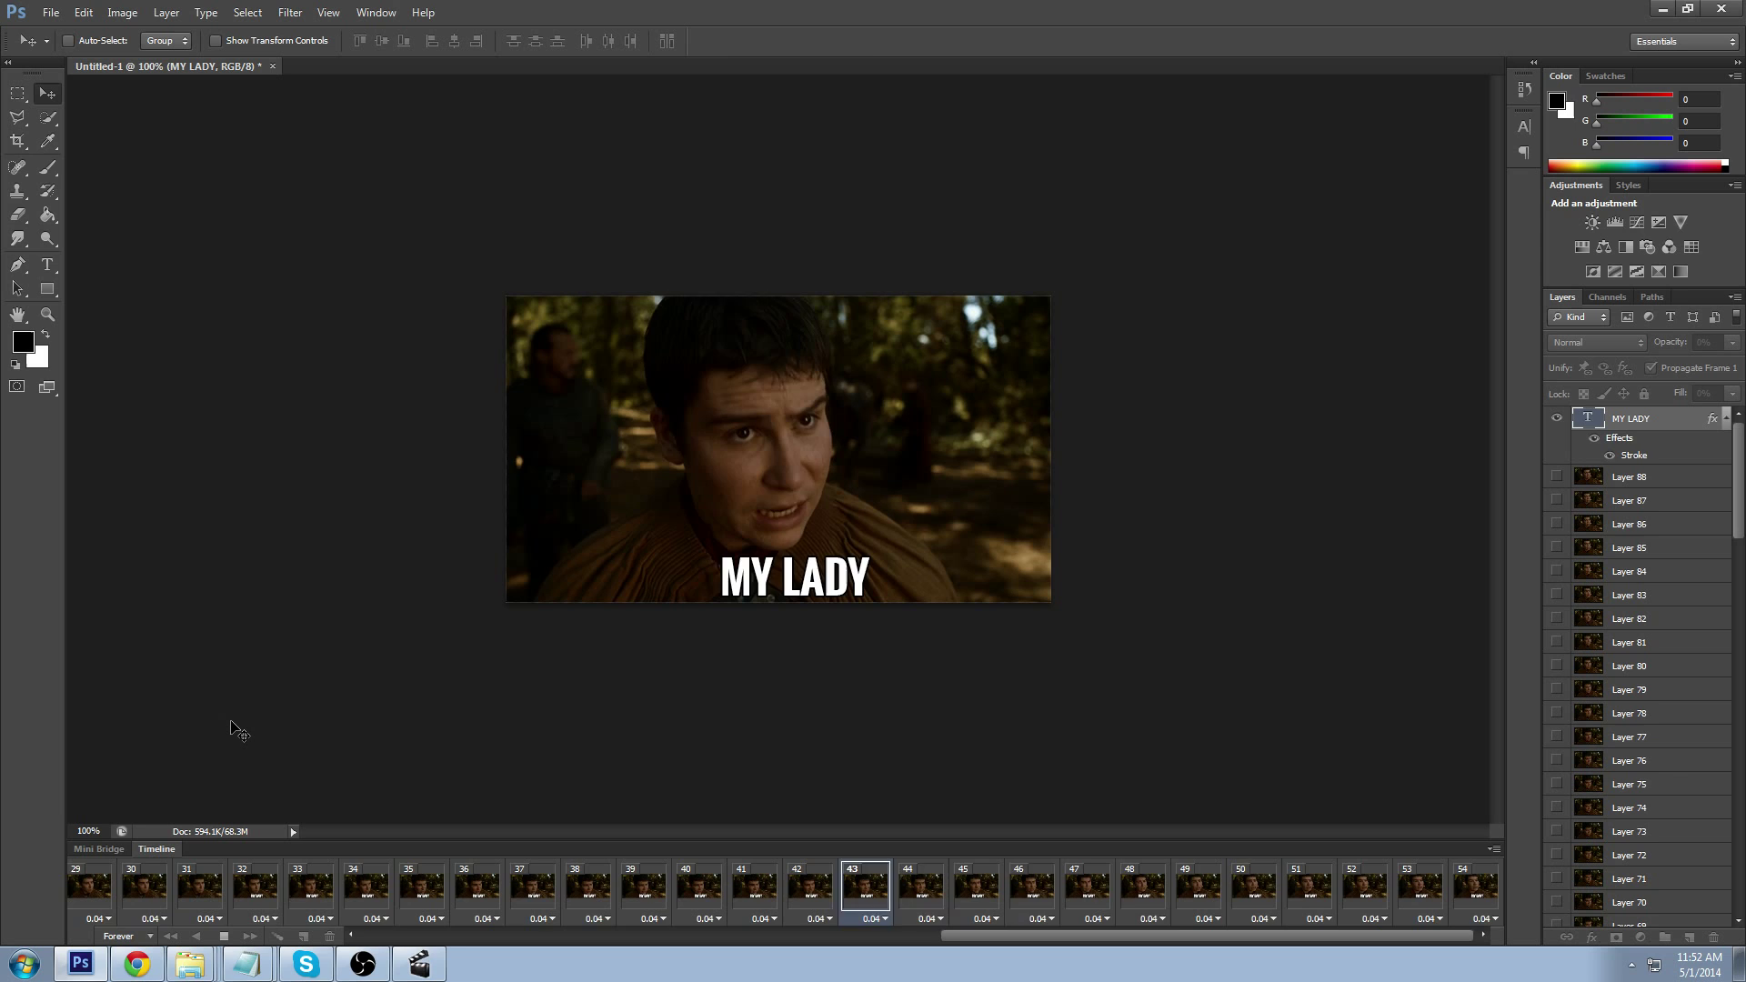